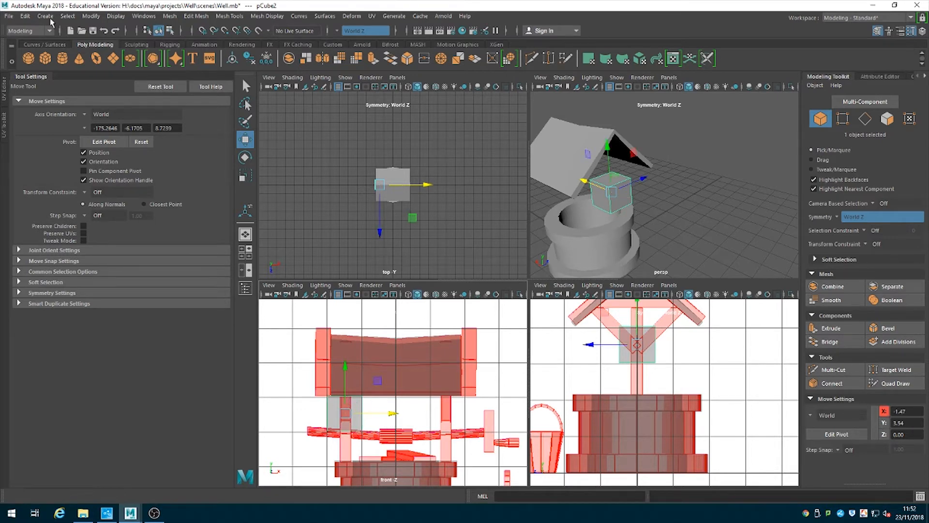
Scale the cube into a slim upright post about 0.30 wide, 2.83 tall and 0.30 deep to match the guide.
key(r)
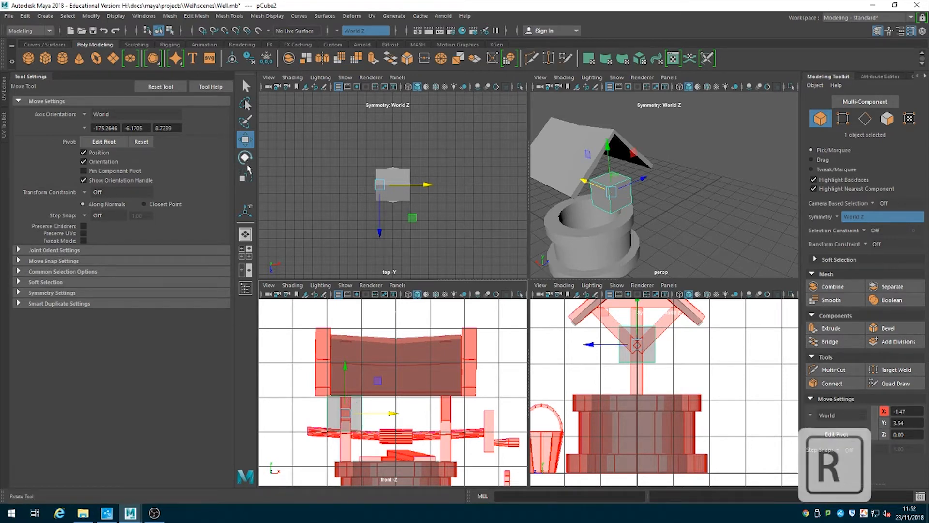
alt+drag(683, 216, 664, 206)
drag(619, 173, 608, 77)
alt+middle_drag(723, 344, 745, 389)
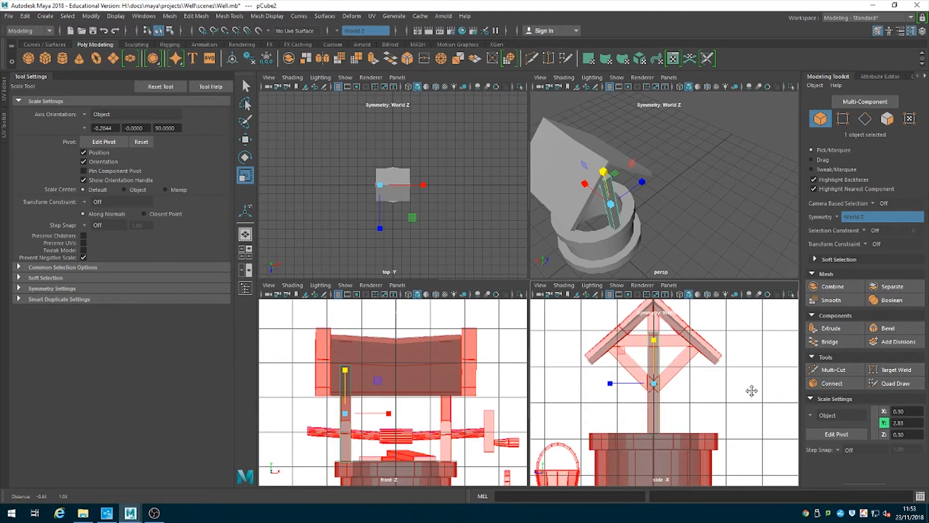
Raise and lengthen the post to span from the well wall to the roof ridge, about 3.80 in Y with Y scale about 3.59.
key(w)
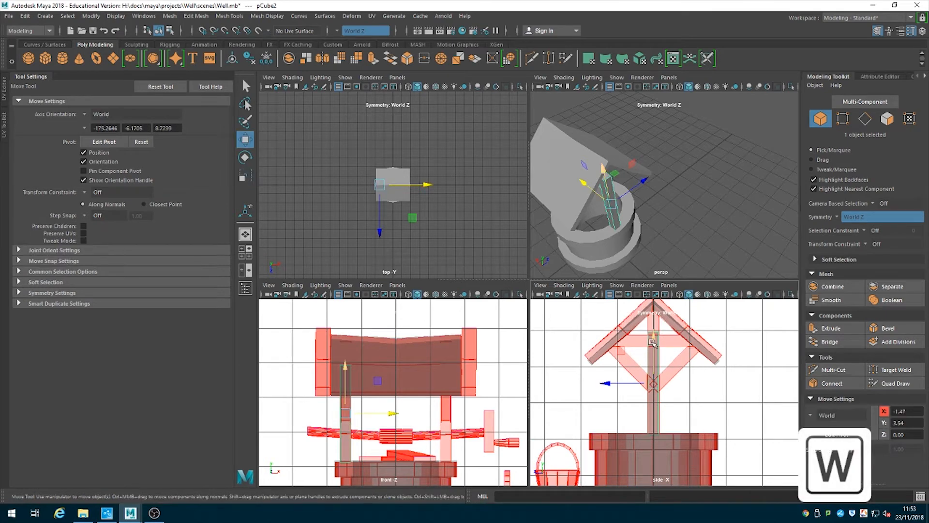
drag(653, 344, 653, 332)
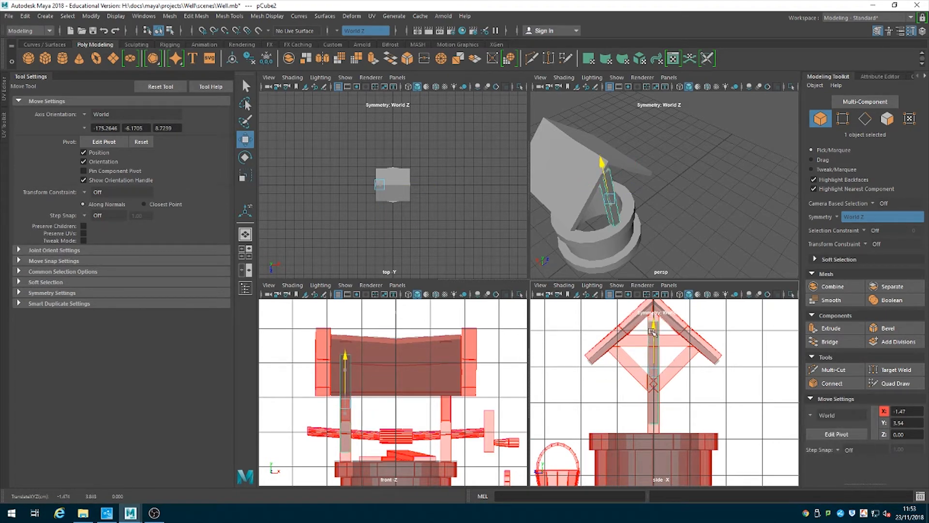
key(e)
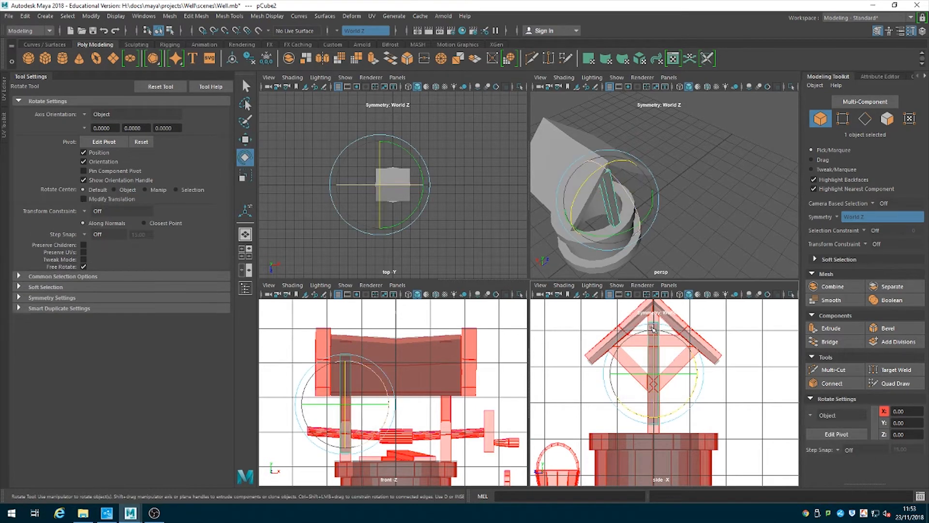
key(r)
drag(654, 325, 658, 321)
alt+drag(663, 217, 643, 191)
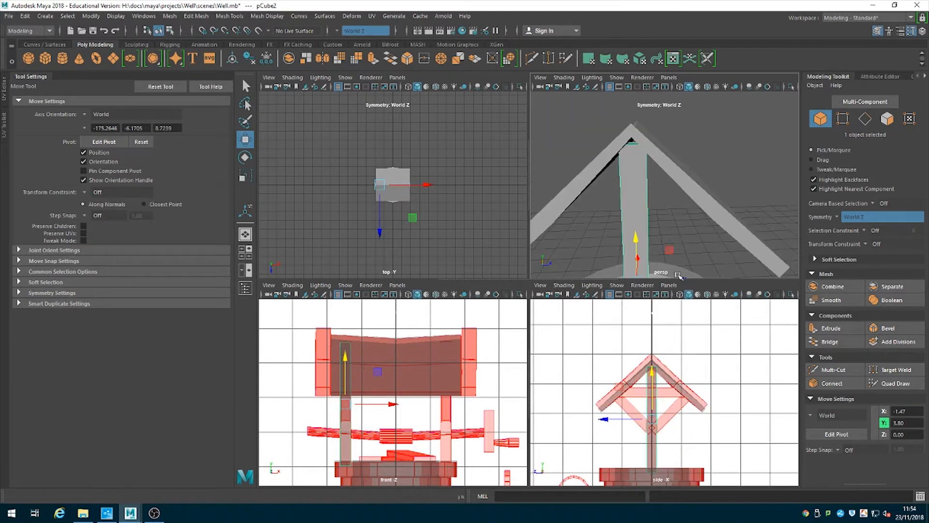
alt+drag(679, 275, 688, 209)
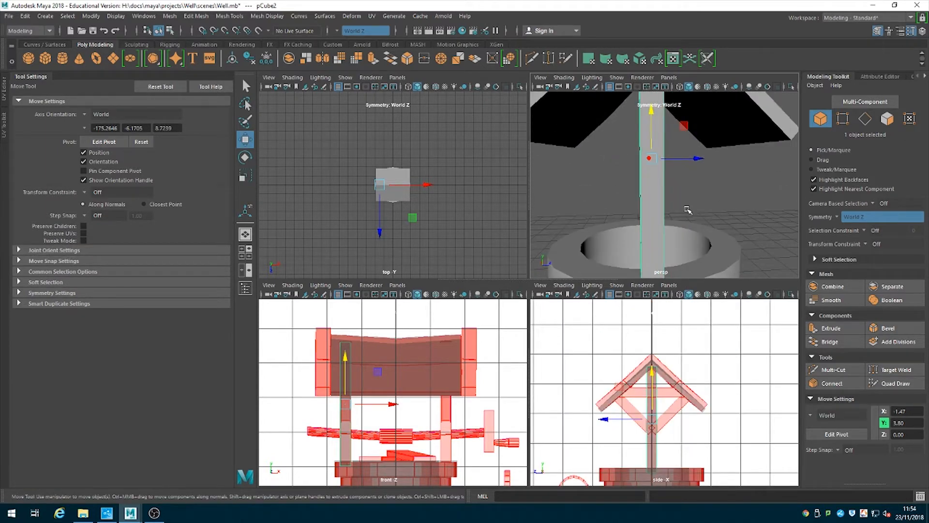
Duplicate the upright post.
click(49, 19)
mouse_move(25, 16)
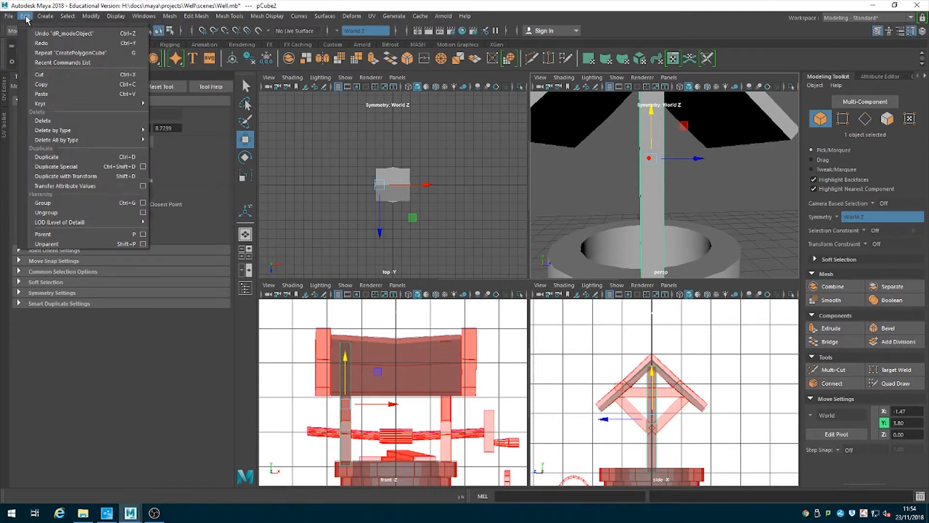
click(56, 160)
scroll(712, 208, down, 5)
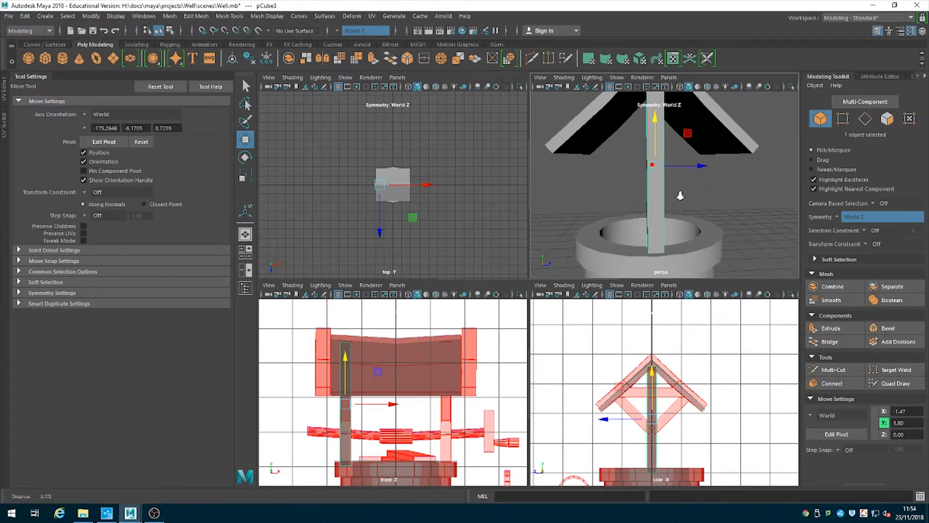
Turn the duplicated post horizontal by setting its Rotate X to 90.
click(922, 33)
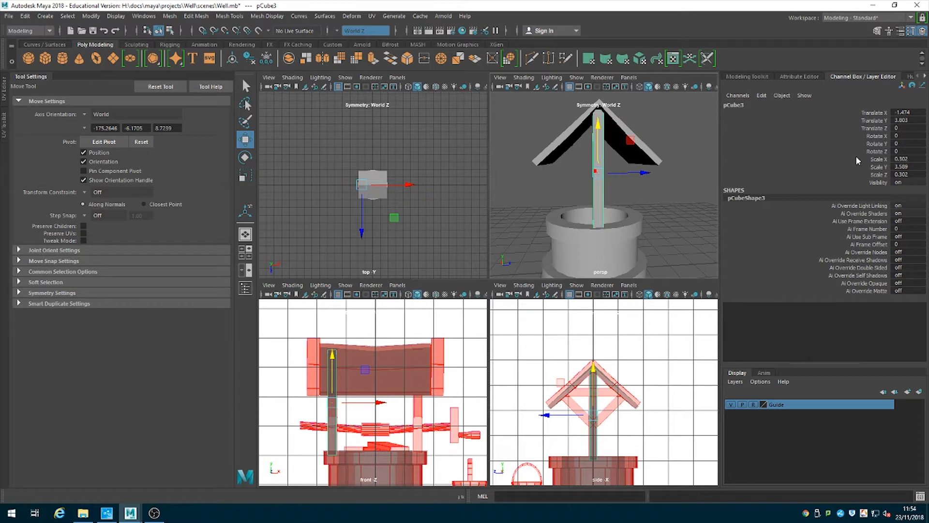
click(871, 152)
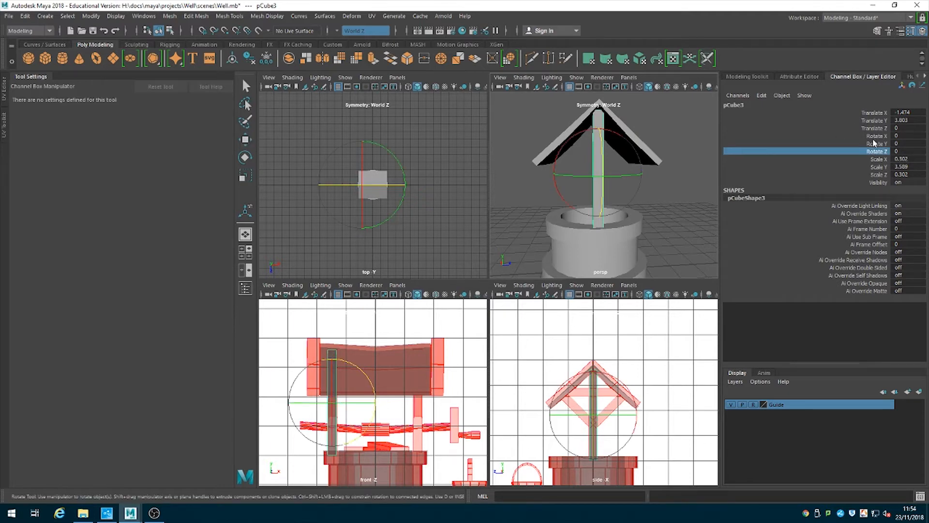
click(877, 137)
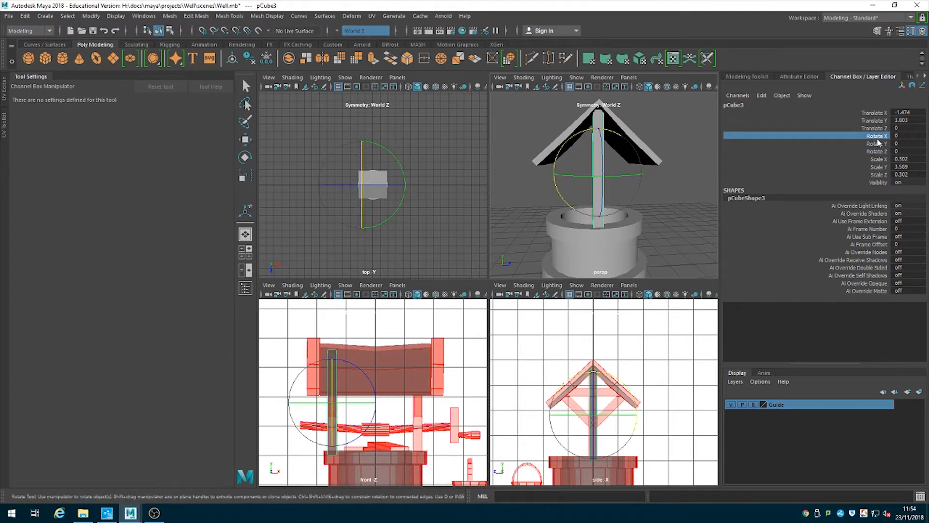
double_click(908, 136)
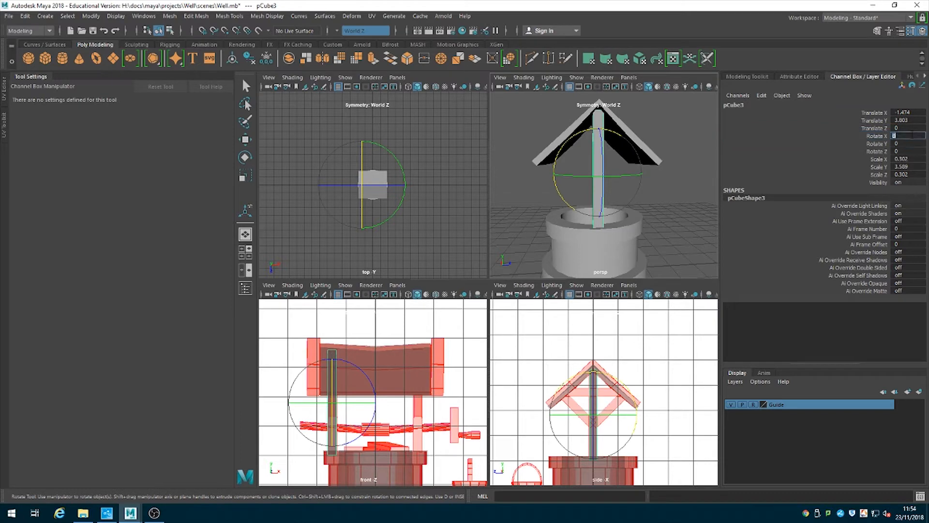
text(90)
key(Return)
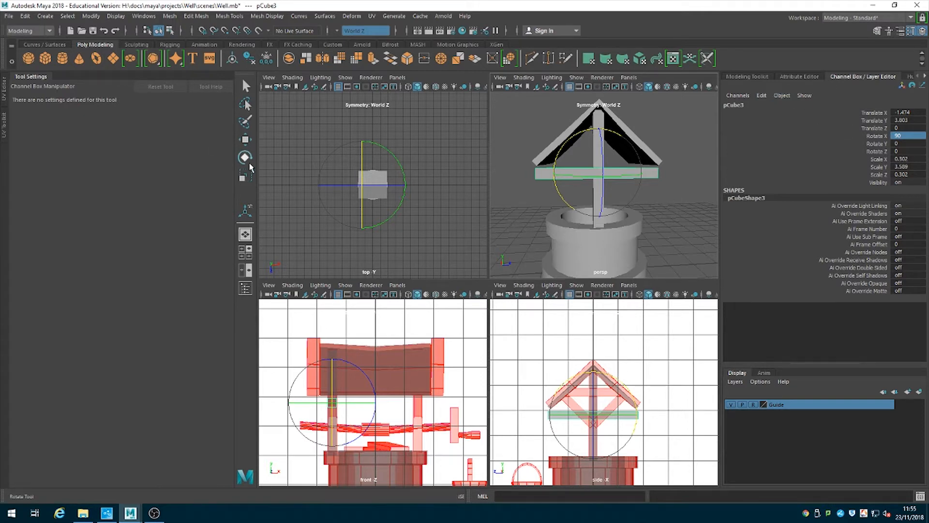
Move the horizontal beam up under the roof to the guide's crossbeam, at about 4.69 in Y.
key(w)
drag(594, 126, 608, 96)
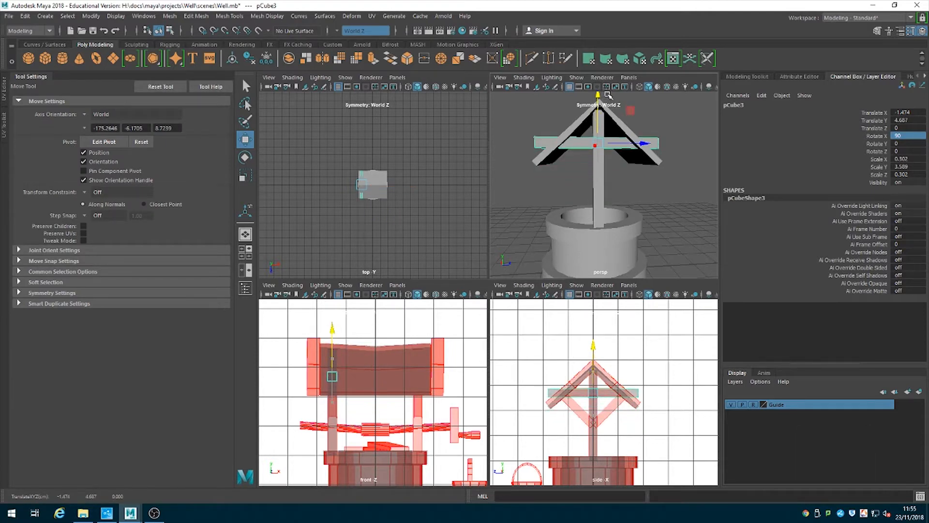
alt+right_drag(607, 95, 601, 145)
alt+drag(602, 145, 576, 186)
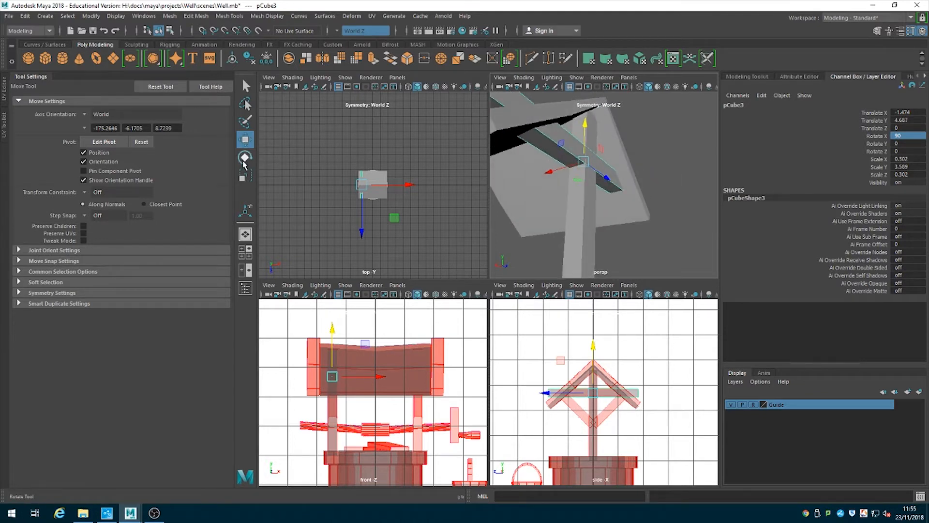
Scale the crossbeam to fit between the roof panels, with X scale about 0.284 and Y scale about 1.97.
key(r)
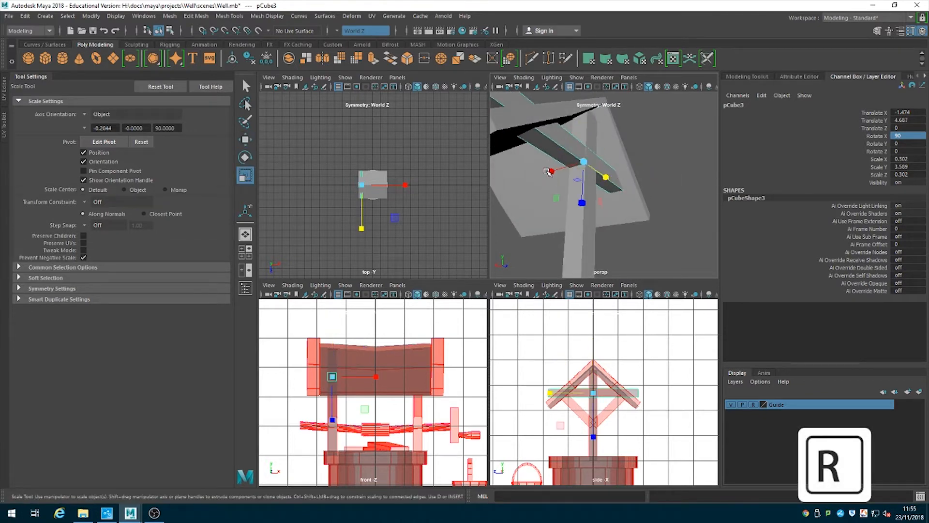
drag(549, 173, 552, 171)
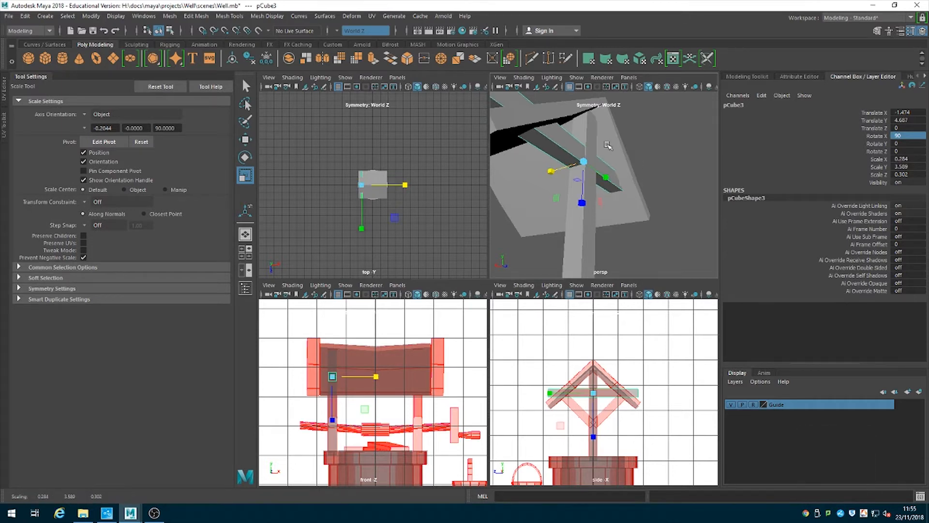
alt+drag(608, 145, 623, 191)
alt+right_drag(623, 190, 605, 411)
alt+drag(637, 278, 662, 259)
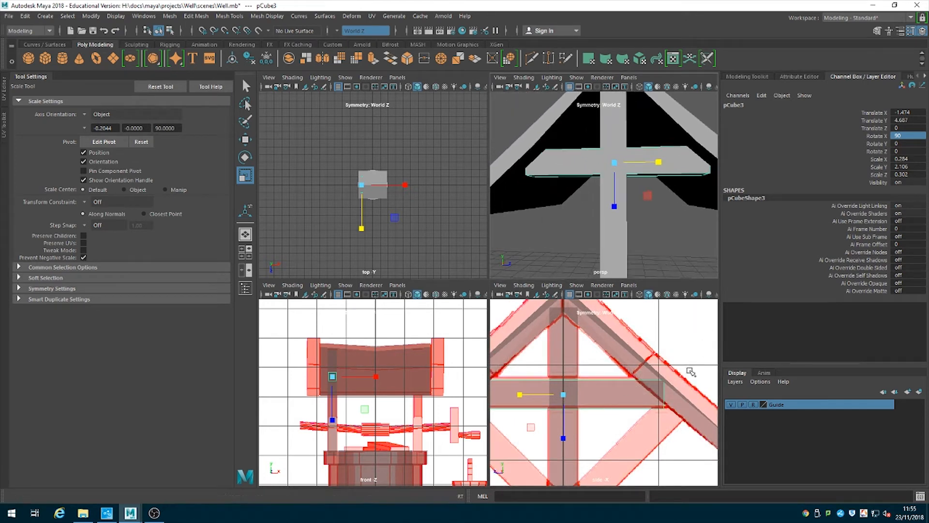
middle_drag(690, 378, 708, 373)
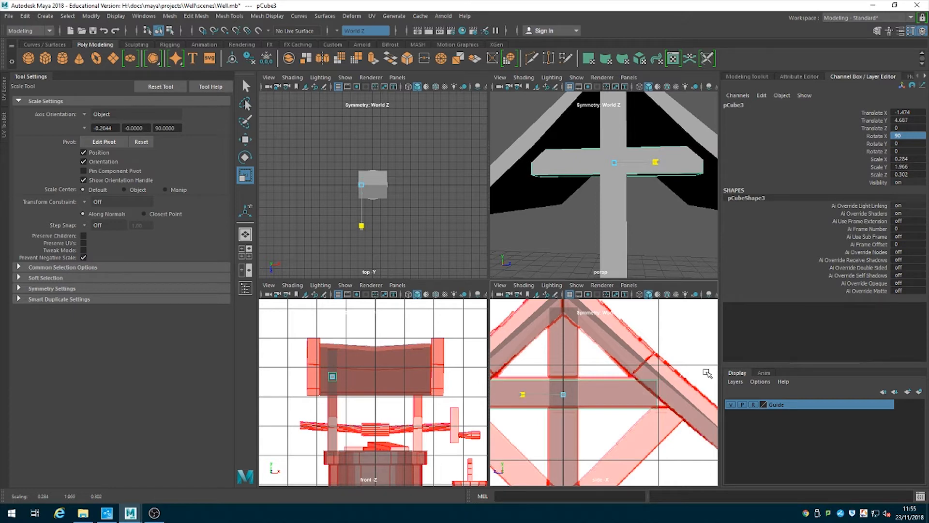
click(681, 249)
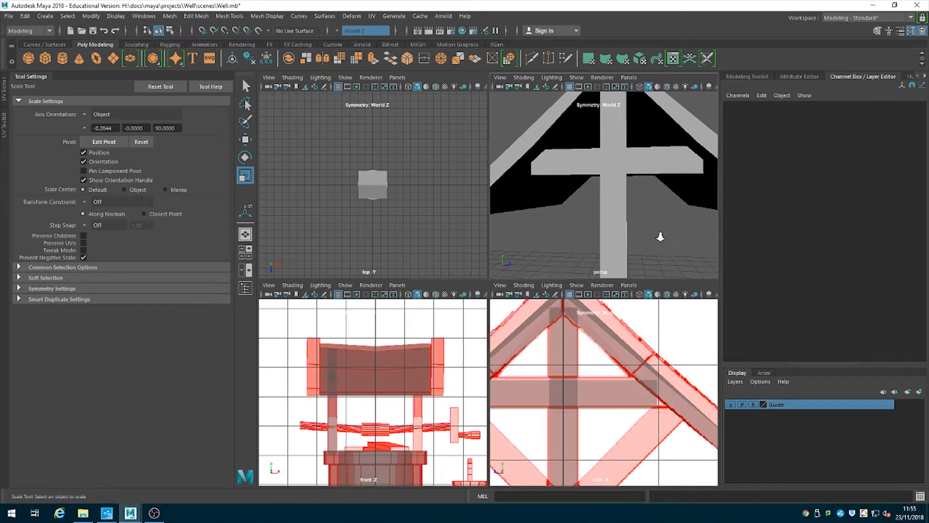
Select the crossbeam under the roof and duplicate it.
scroll(661, 237, down, 6)
alt+drag(660, 236, 633, 219)
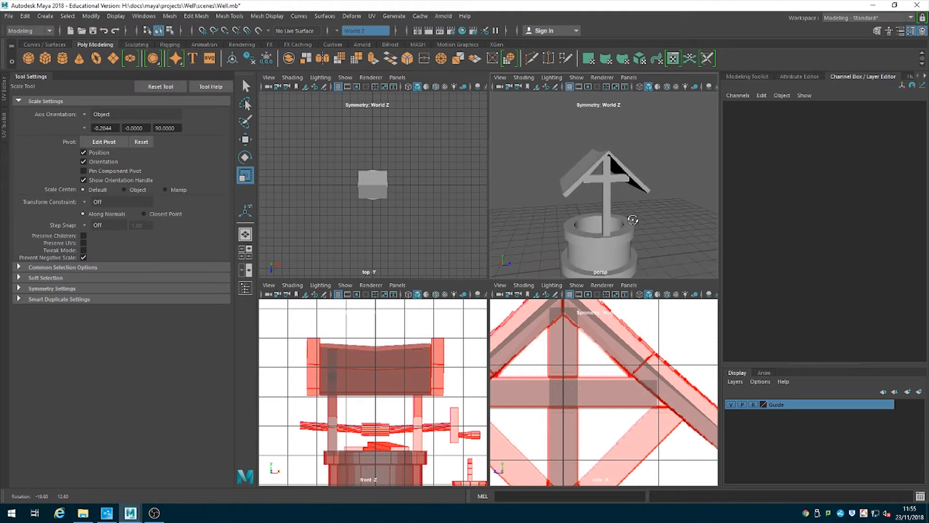
scroll(606, 387, down, 5)
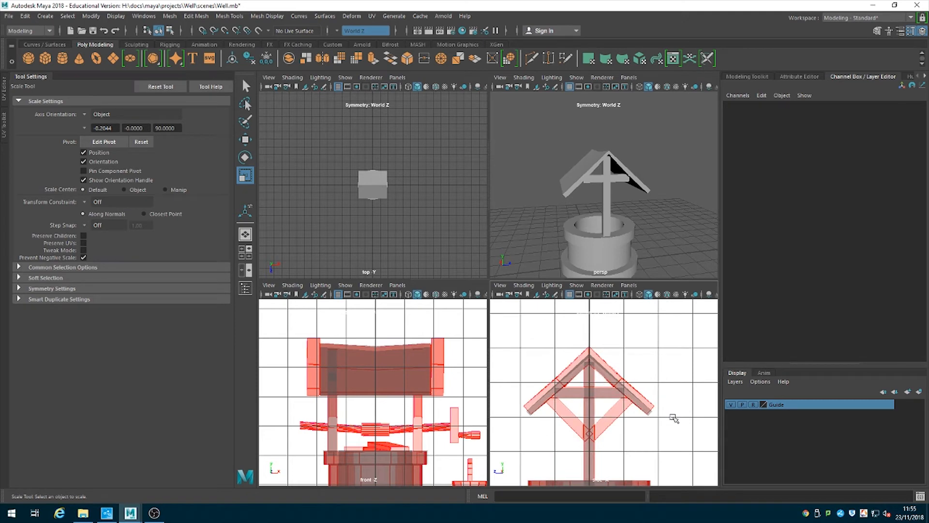
alt+middle_drag(642, 410, 635, 357)
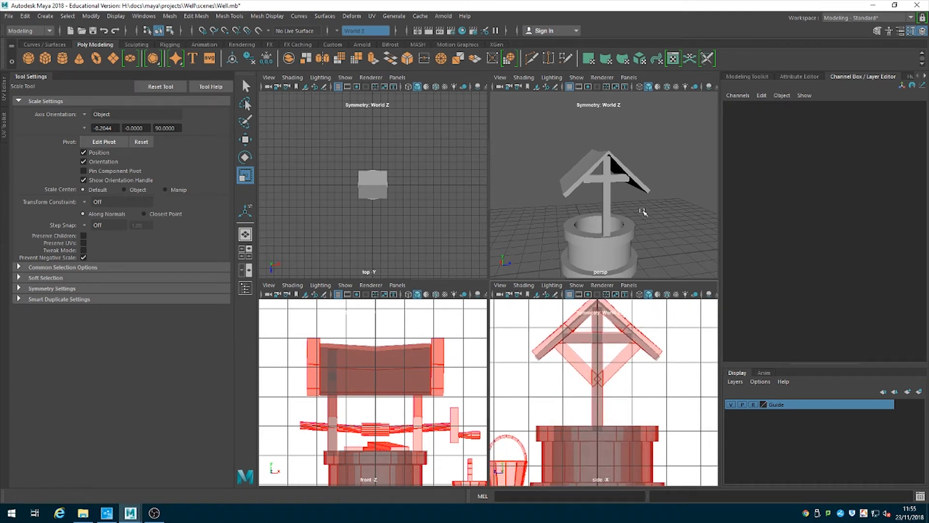
click(625, 178)
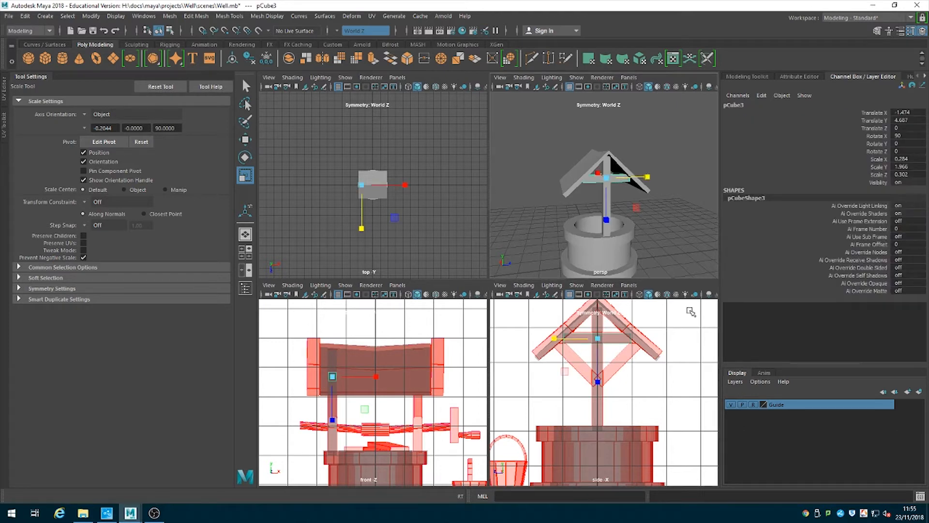
click(30, 18)
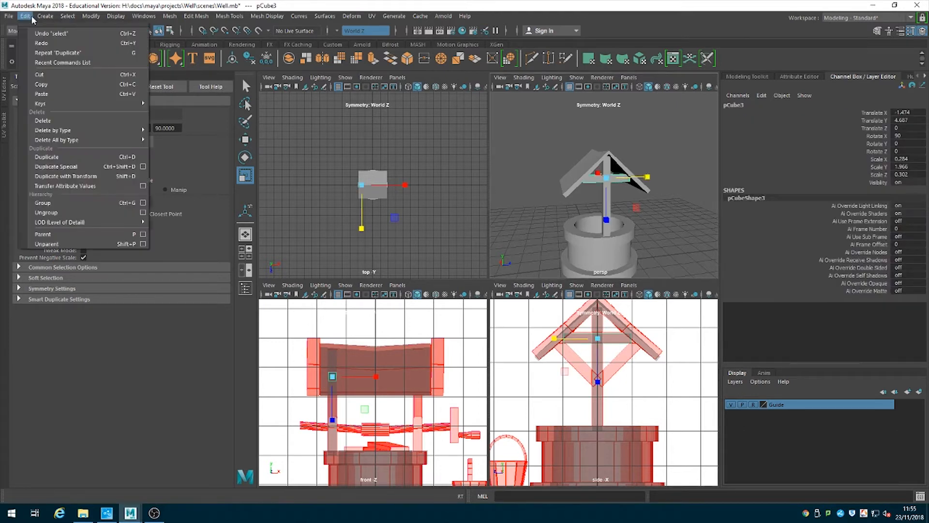
click(62, 159)
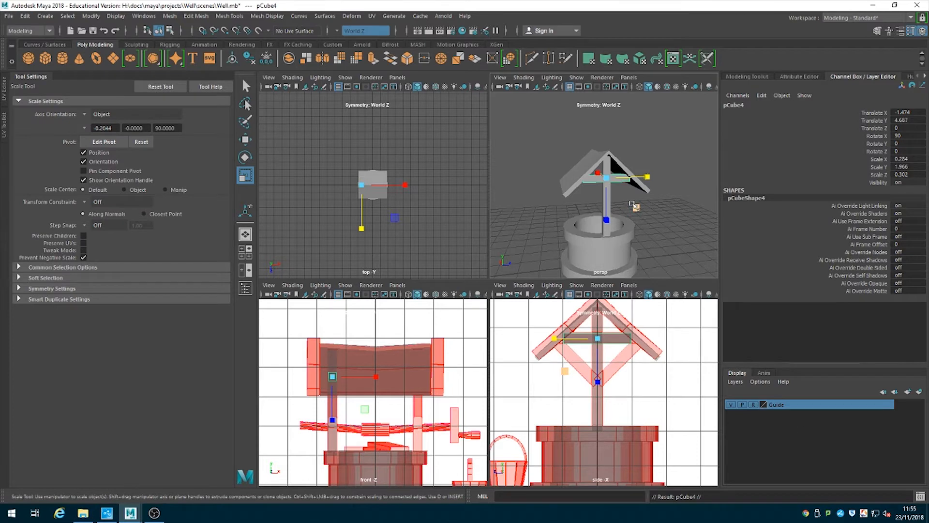
Move the duplicated beam down and to one side of the post, to about 4.13 in Y and 0.72 in Z.
key(w)
mouse_move(605, 128)
mouse_down()
mouse_move(605, 155)
mouse_move(606, 142)
mouse_up()
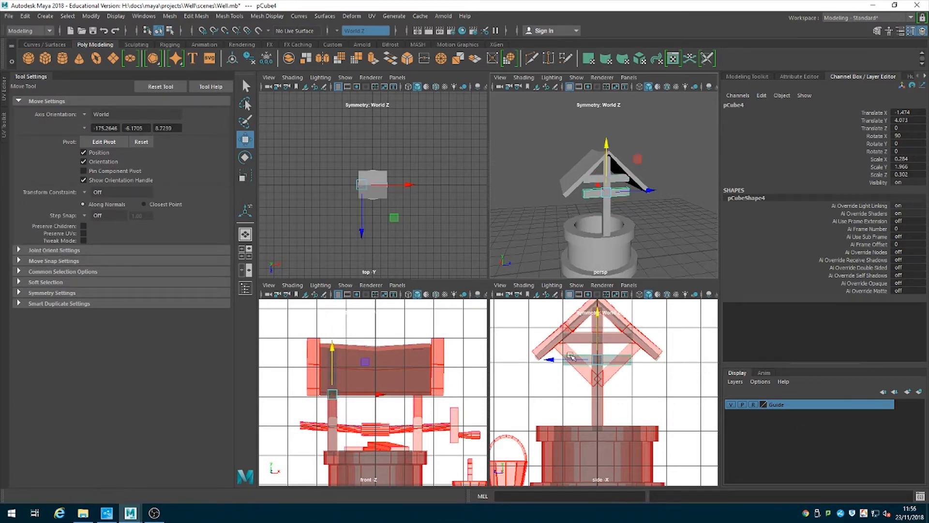
drag(568, 337, 542, 327)
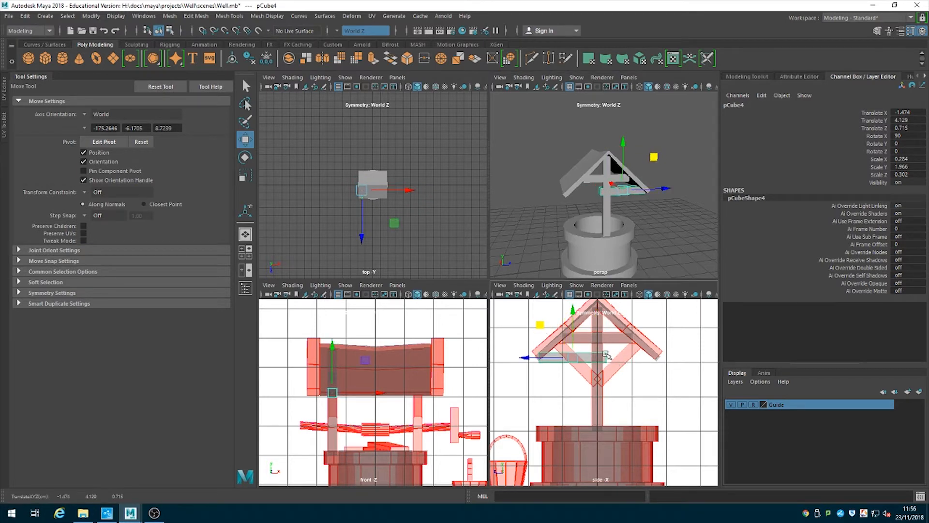
Rotate the duplicated beam into a diagonal brace with Rotate X set to 45.
key(e)
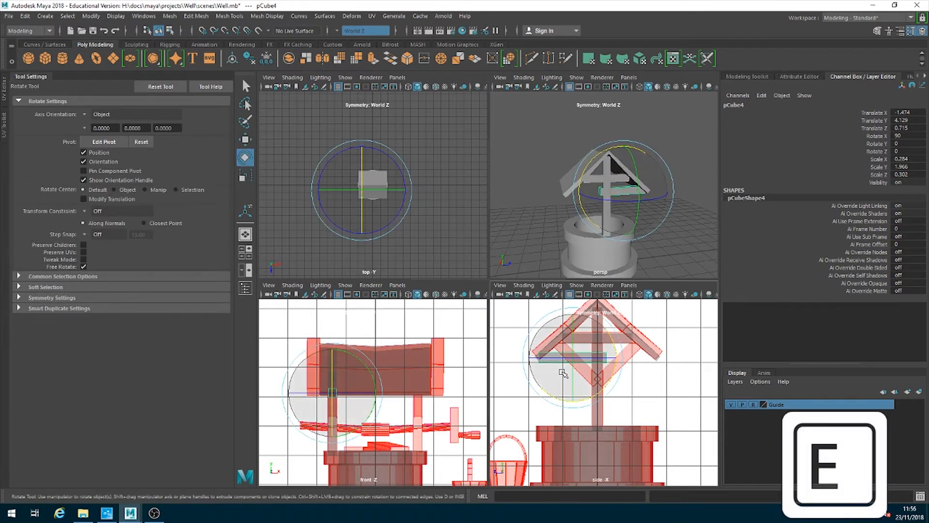
drag(608, 338, 609, 371)
alt+right_drag(563, 349, 650, 412)
alt+middle_drag(572, 364, 654, 500)
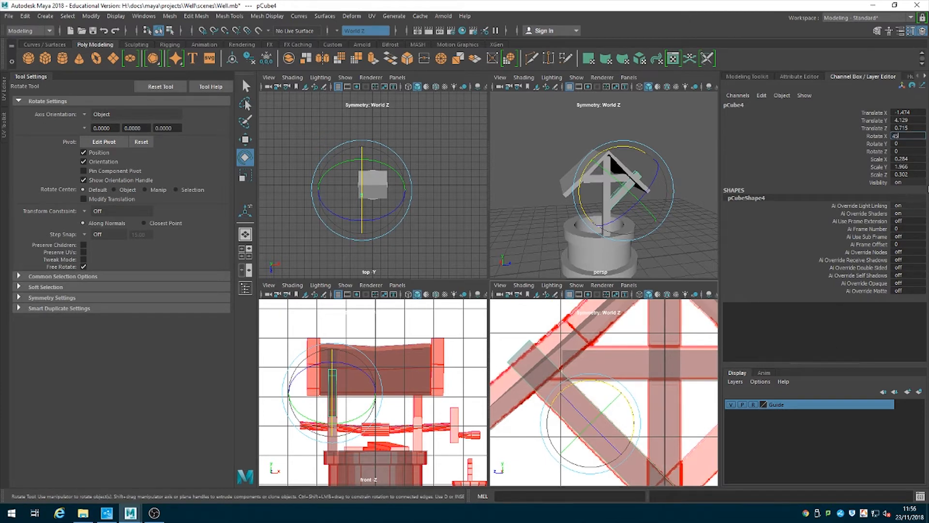
key(Return)
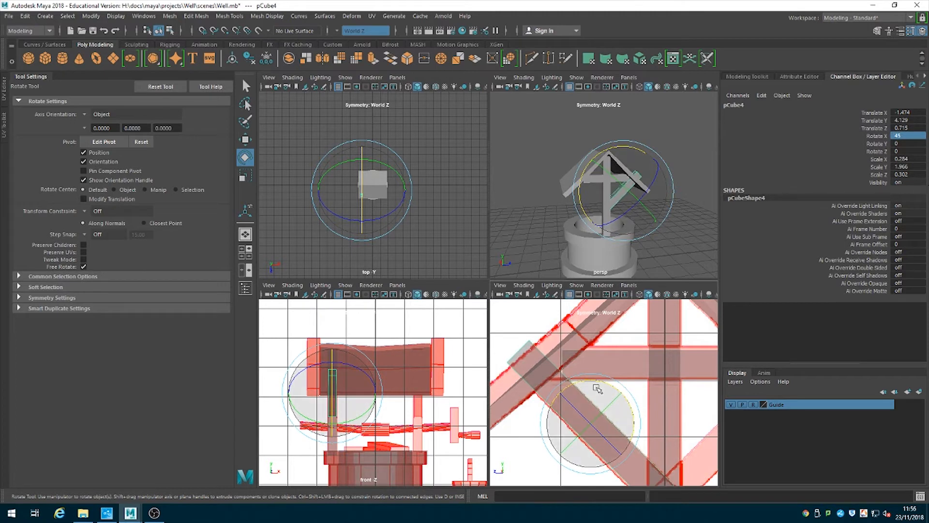
Move the diagonal brace onto the red guide brace, to about 4.00 in Y and 0.6 in Z.
alt+middle_drag(599, 391, 579, 319)
mouse_move(678, 409)
alt+right_down()
mouse_move(665, 409)
mouse_move(679, 409)
alt+right_up()
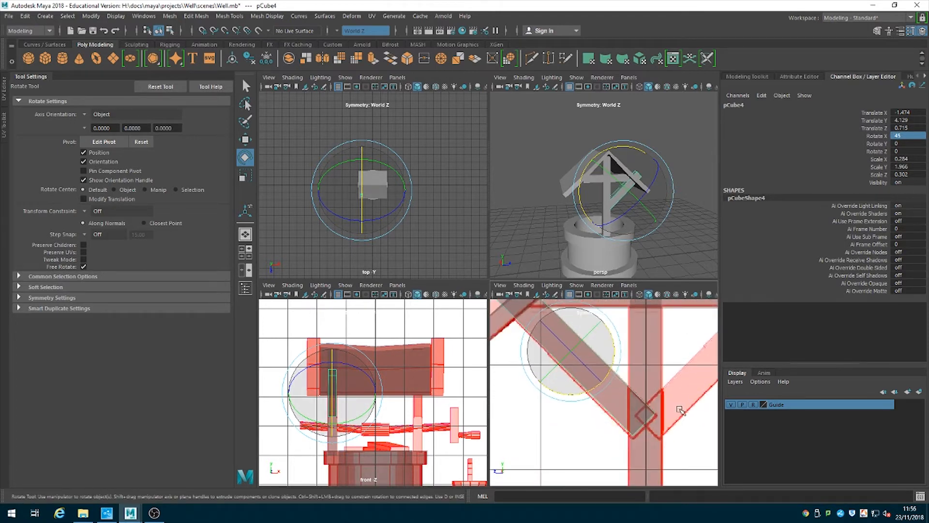
alt+middle_drag(643, 378, 659, 415)
key(w)
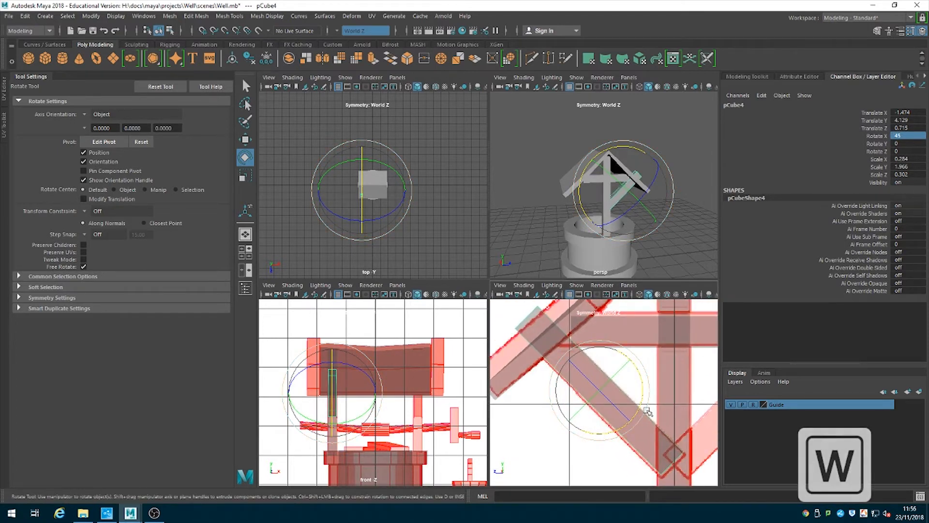
middle_drag(567, 357, 578, 369)
Shorten the diagonal brace to fit the guide, with Y scale about 1.67.
key(e)
key(r)
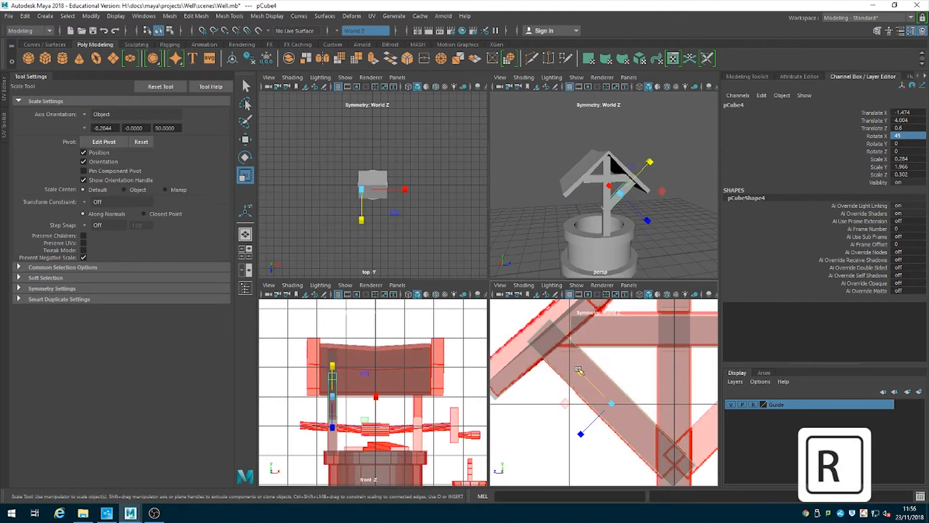
drag(580, 373, 585, 378)
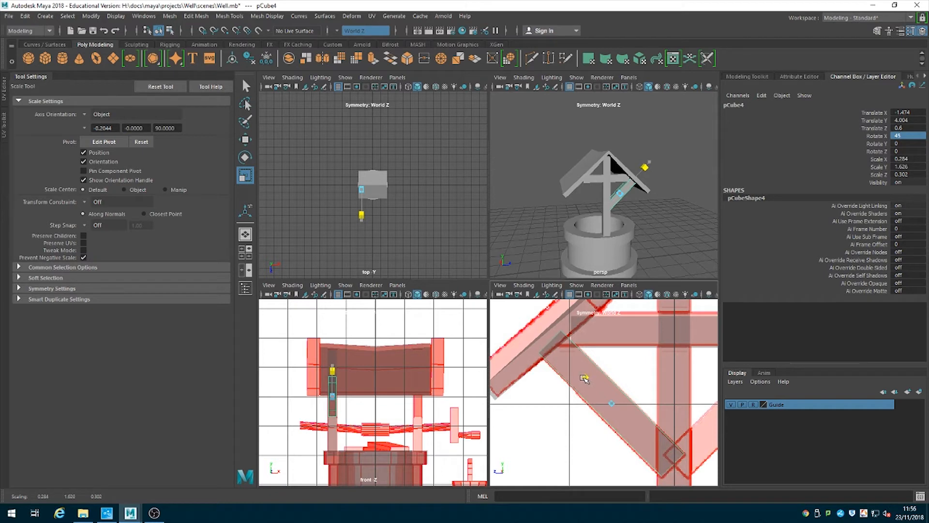
click(684, 385)
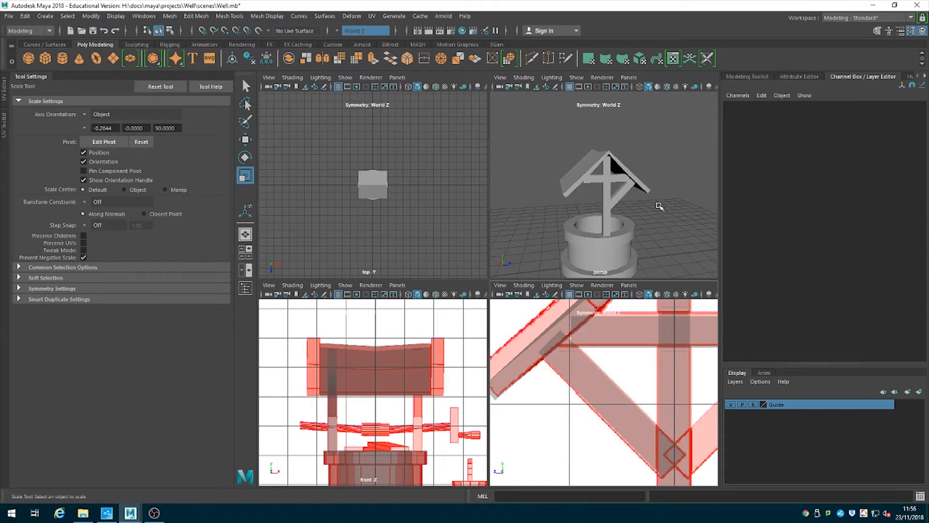
Make the diagonal brace thinner than the post and crossbeam, with X scale about 0.219.
alt+right_drag(659, 206, 682, 258)
alt+drag(682, 258, 682, 206)
alt+middle_drag(682, 205, 635, 218)
click(634, 201)
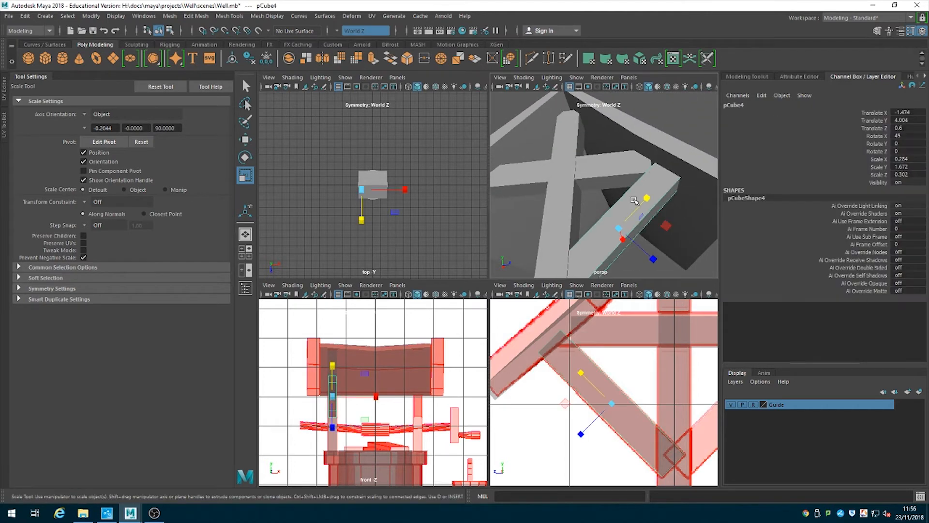
alt+drag(665, 201, 563, 180)
drag(627, 201, 645, 193)
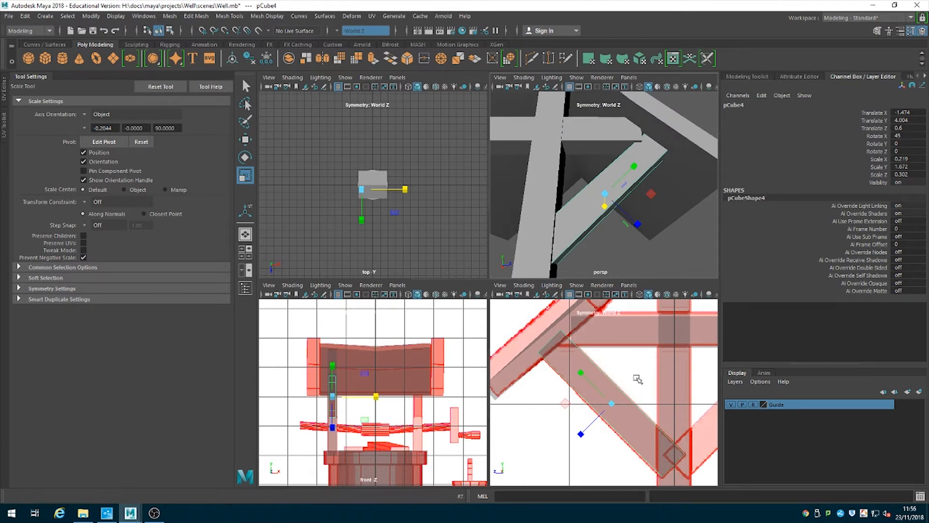
Check the brace under the roof from several angles and duplicate it.
click(651, 249)
alt+drag(651, 249, 574, 242)
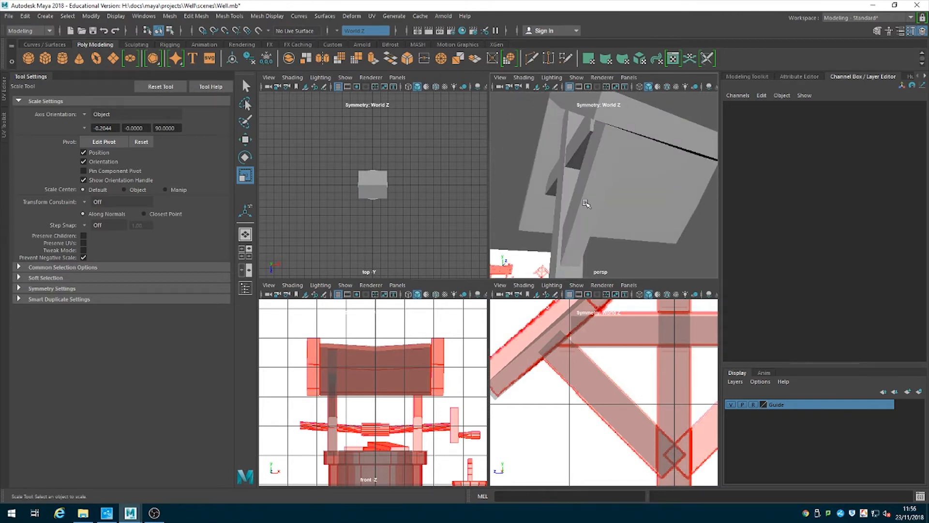
alt+drag(586, 203, 648, 201)
click(619, 200)
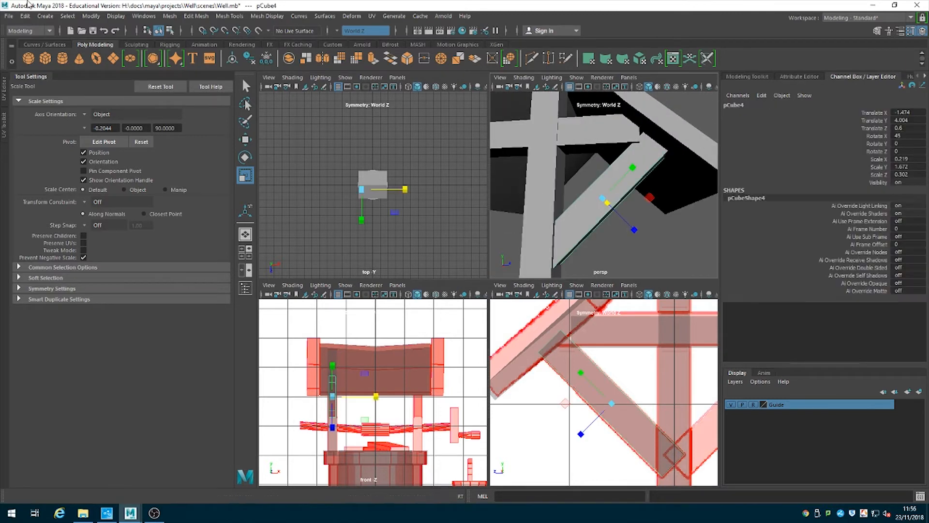
click(45, 16)
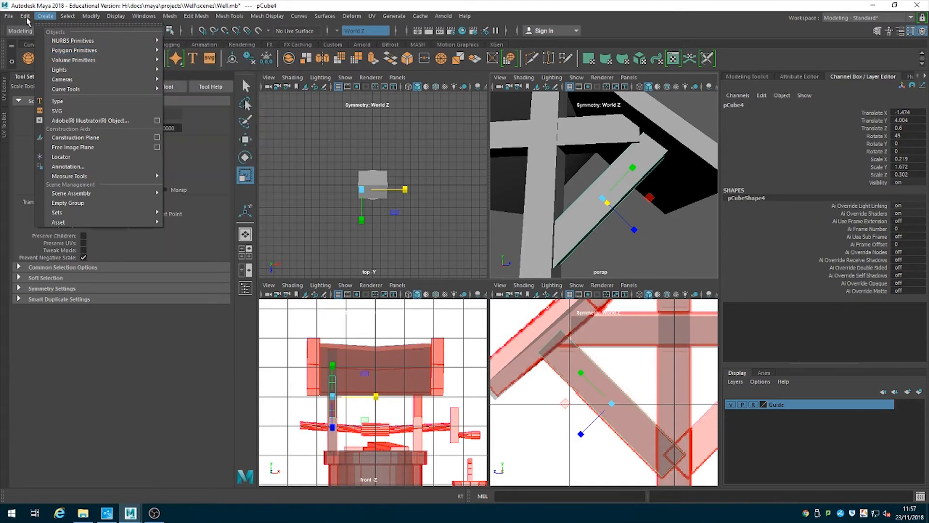
mouse_move(25, 16)
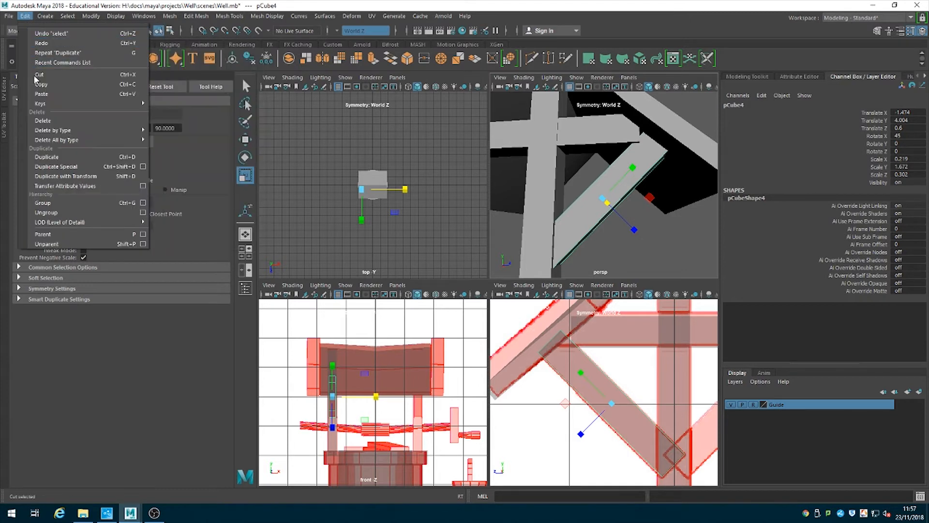
click(62, 157)
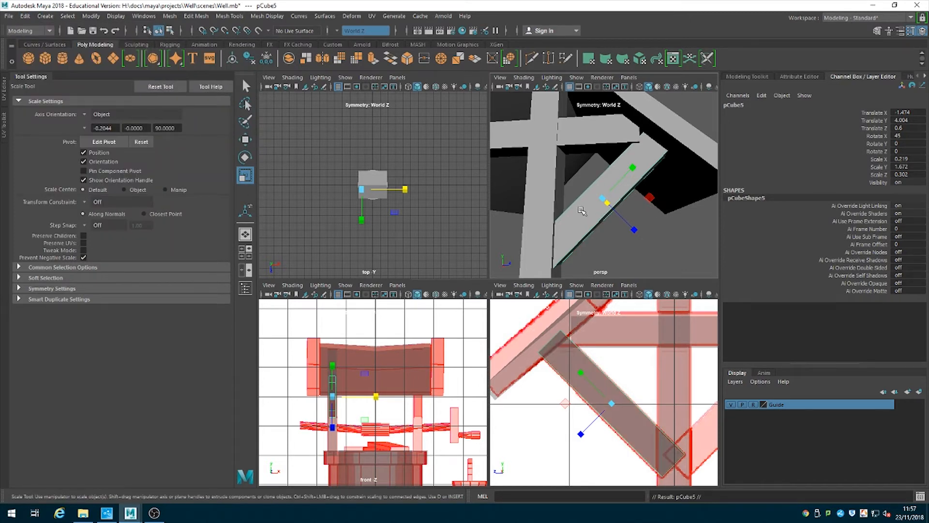
key(w)
scroll(670, 404, down, 5)
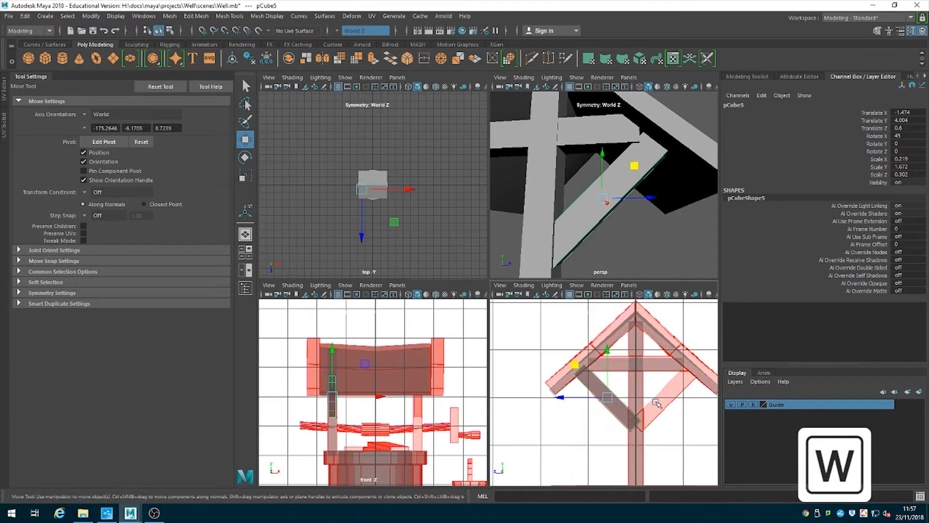
drag(561, 397, 616, 401)
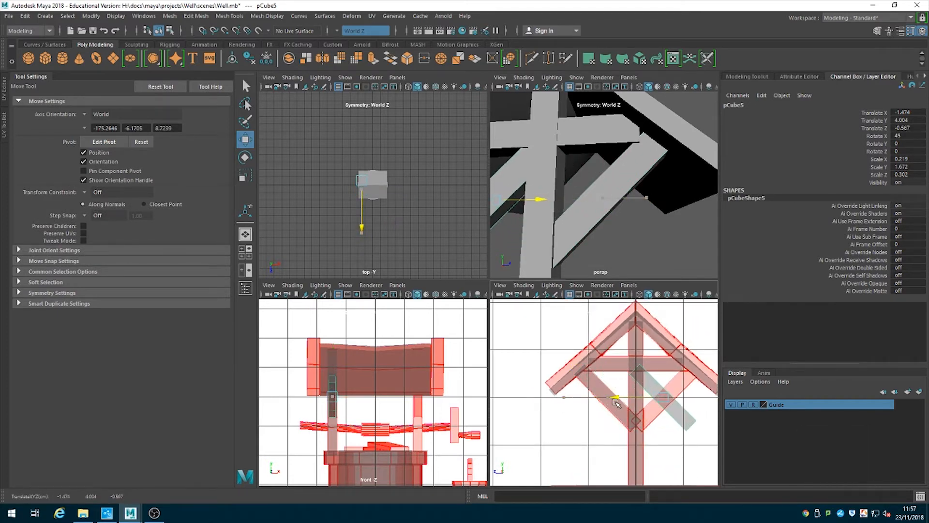
key(ctrl+z)
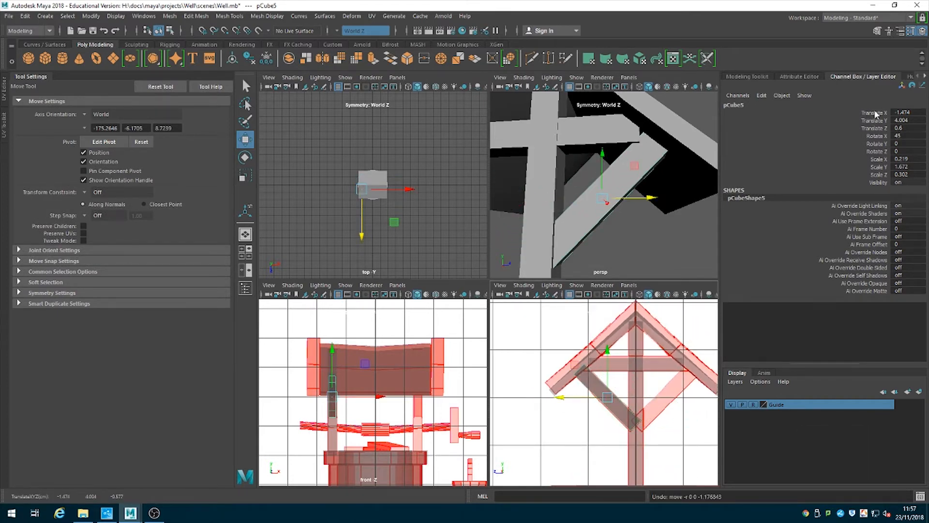
Mirror the duplicated brace to the other side of the post with Translate Z -0.6 and Rotate X -45.
double_click(894, 128)
key(Return)
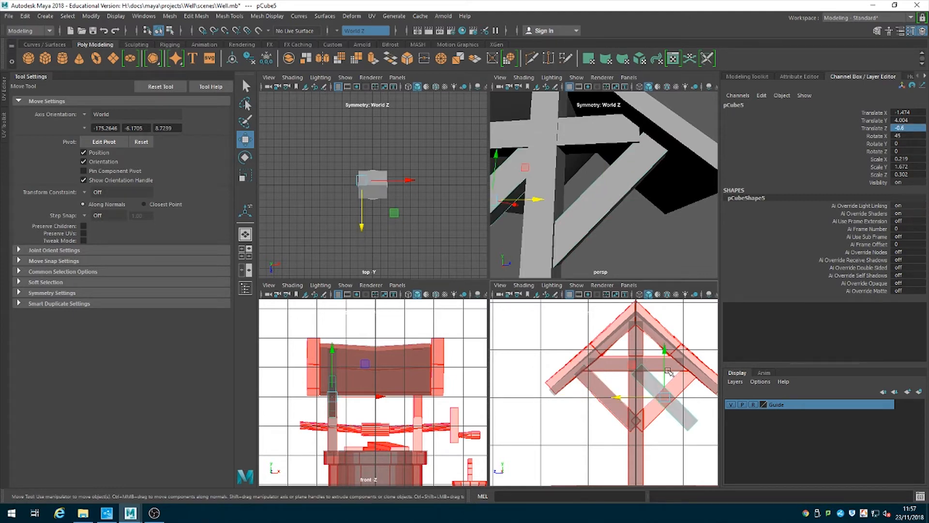
double_click(895, 136)
text(-45)
key(Return)
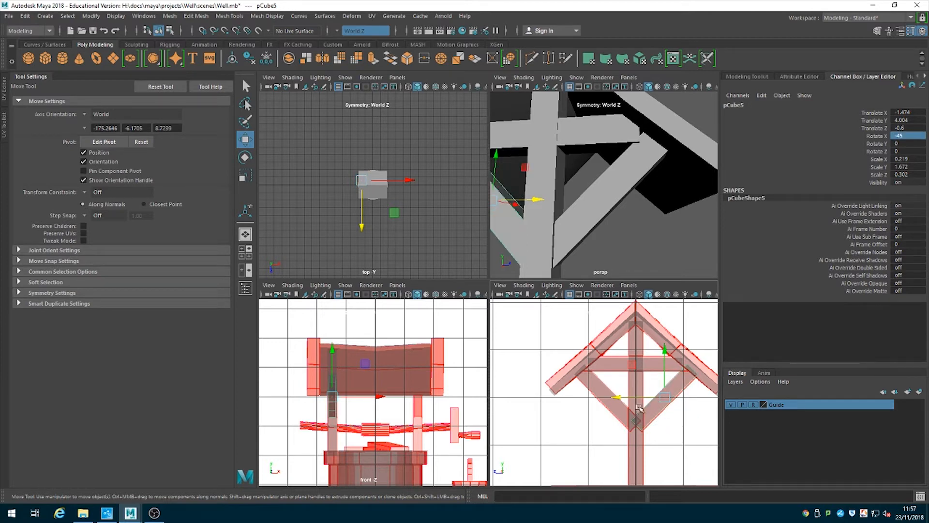
Select the roof above the well and duplicate it.
scroll(644, 208, down, 3)
click(639, 232)
alt+drag(566, 201, 609, 206)
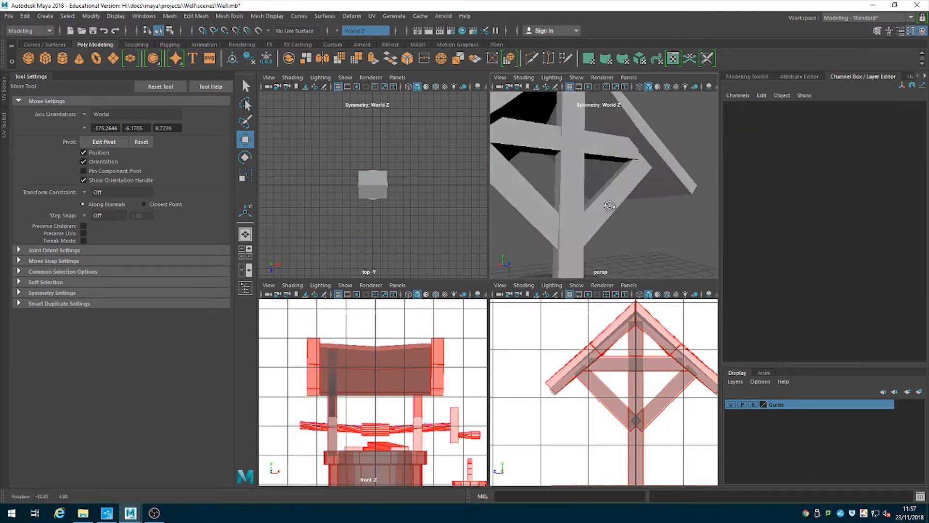
alt+right_drag(609, 206, 571, 214)
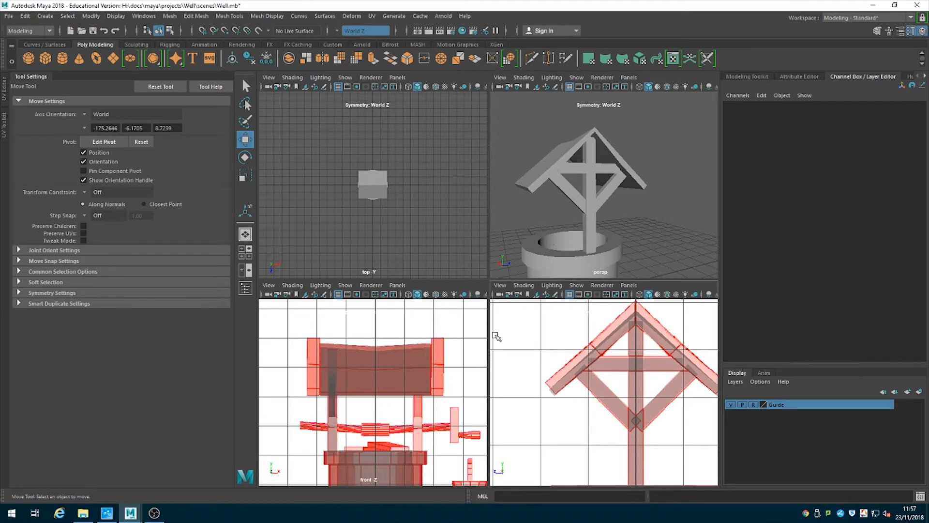
click(550, 157)
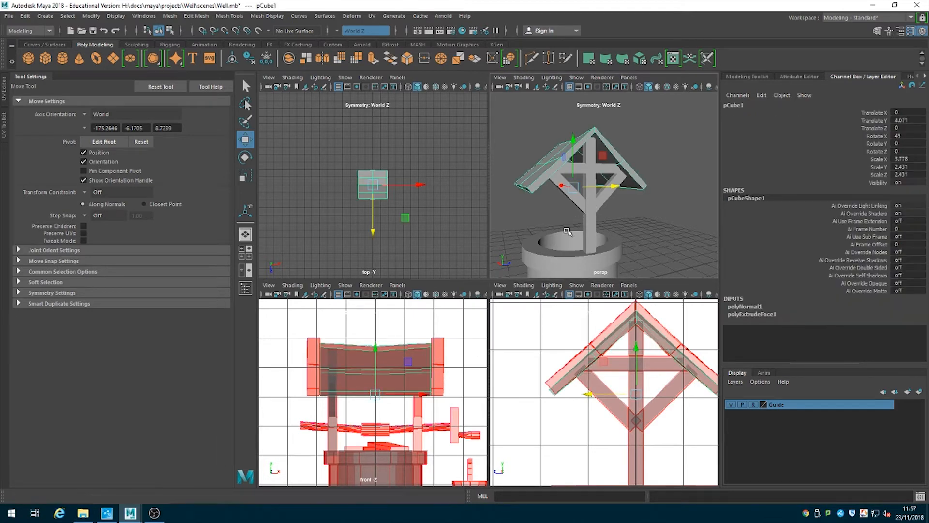
mouse_move(566, 232)
alt+mouse_down()
mouse_move(614, 241)
mouse_move(575, 227)
alt+mouse_up()
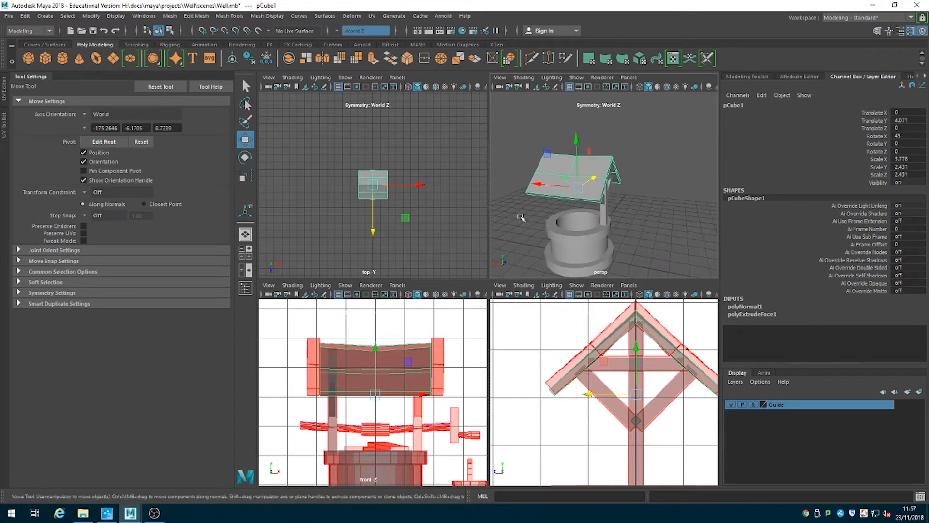
click(25, 16)
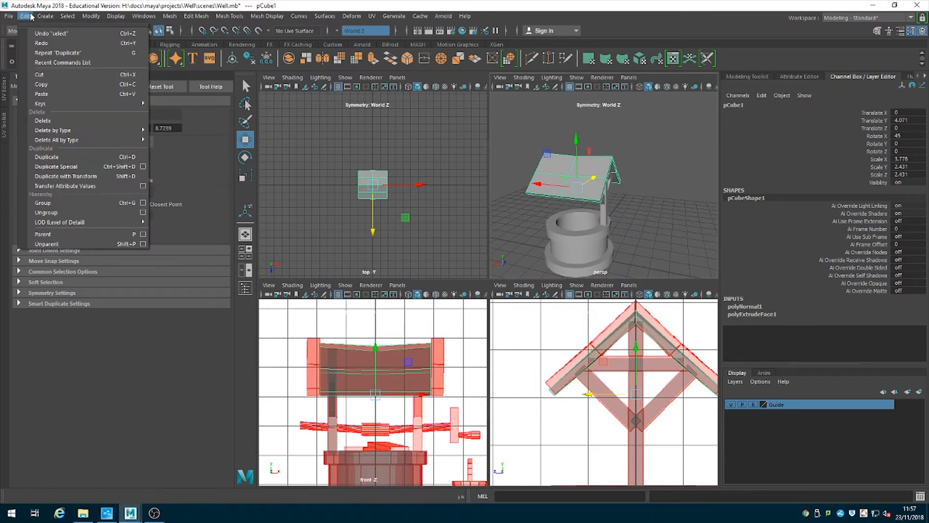
click(62, 157)
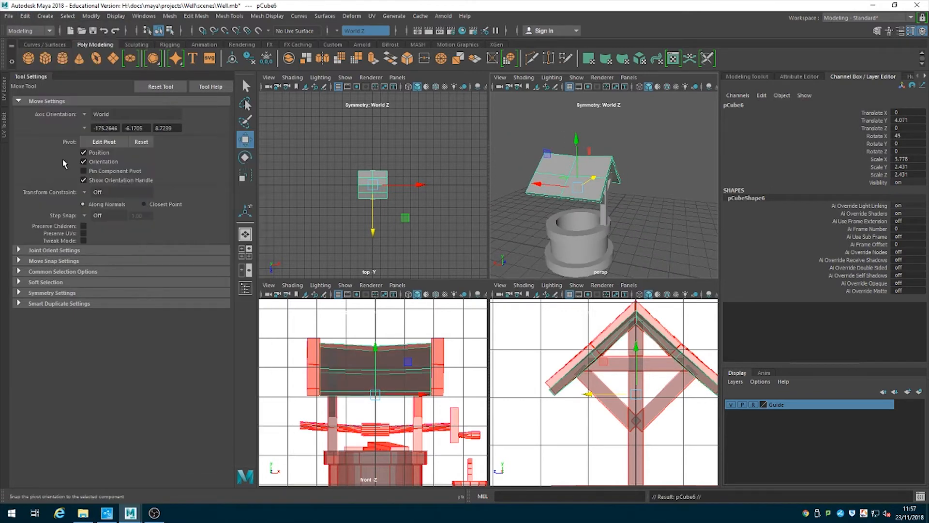
Move the duplicated roof clear of the well along X, to about -5.01.
drag(546, 189, 623, 196)
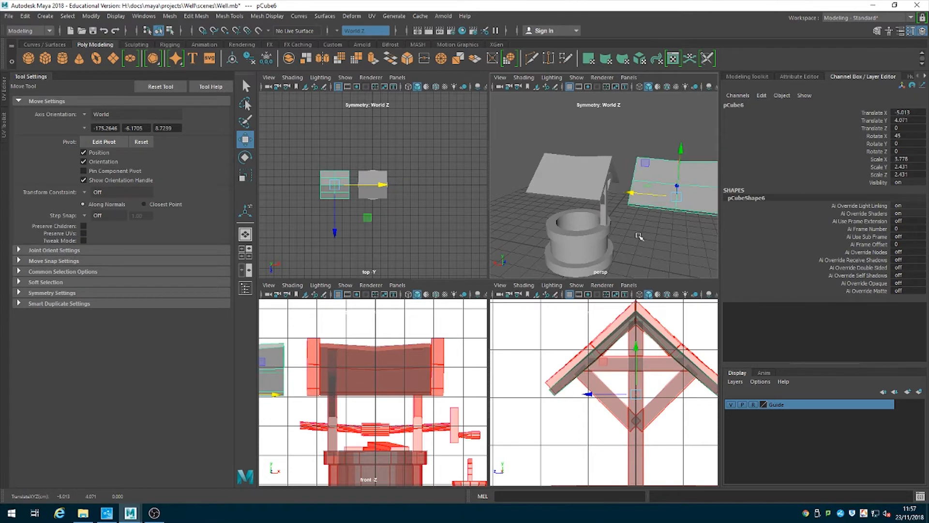
scroll(600, 229, down, 3)
alt+middle_drag(600, 229, 565, 228)
Switch the duplicated roof to face selection and turn symmetry off.
click(877, 30)
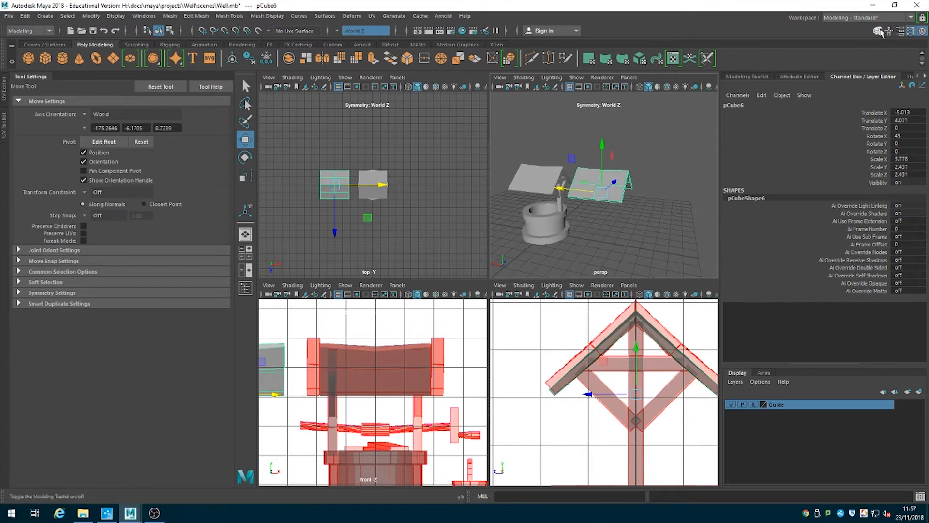
click(887, 119)
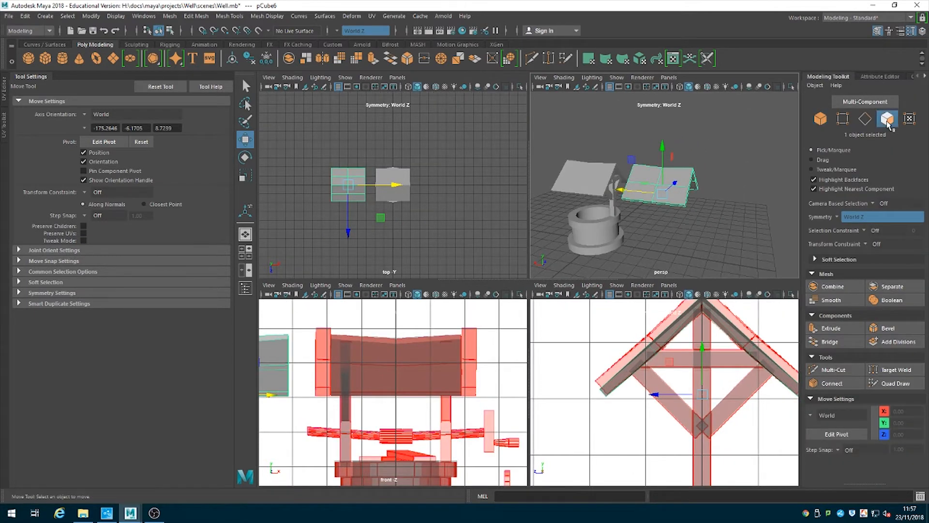
alt+drag(754, 228, 737, 197)
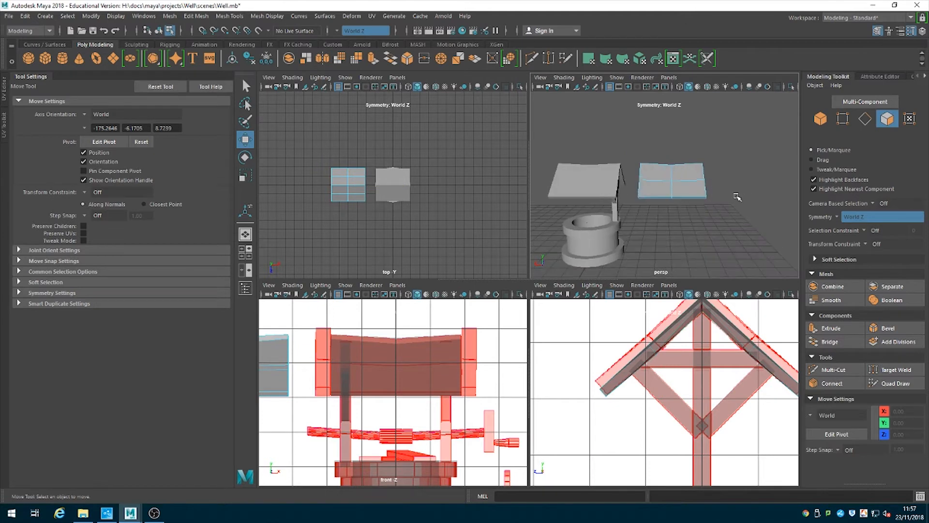
click(838, 219)
click(851, 217)
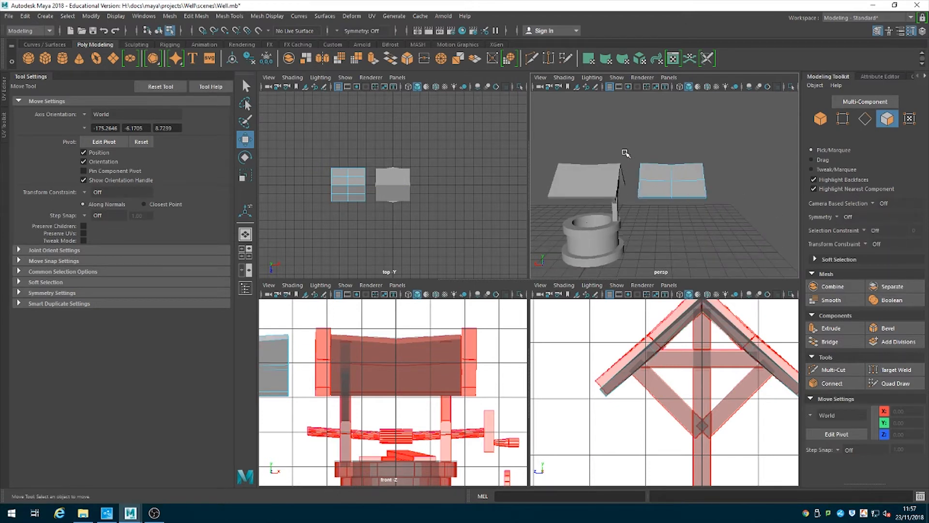
Delete all faces of the duplicated roof except its outer gable-end faces, and return to object selection.
drag(626, 150, 685, 214)
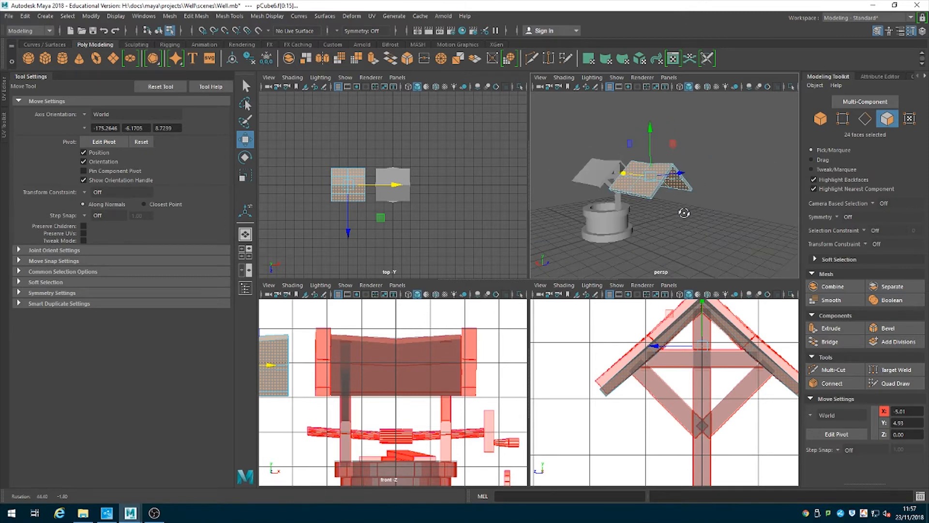
key(Delete)
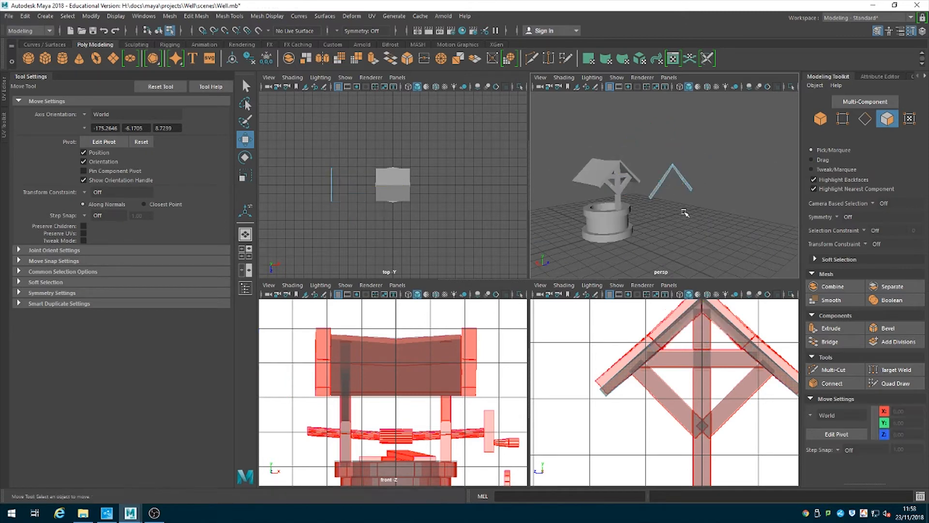
click(819, 118)
Center the pivot on the remaining V-shaped gable-end strip.
alt+drag(644, 193, 668, 195)
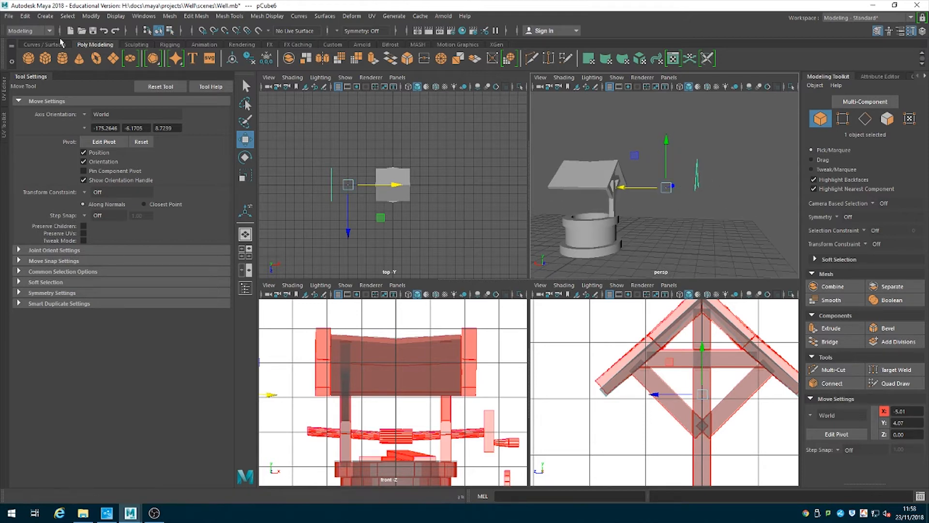
click(95, 16)
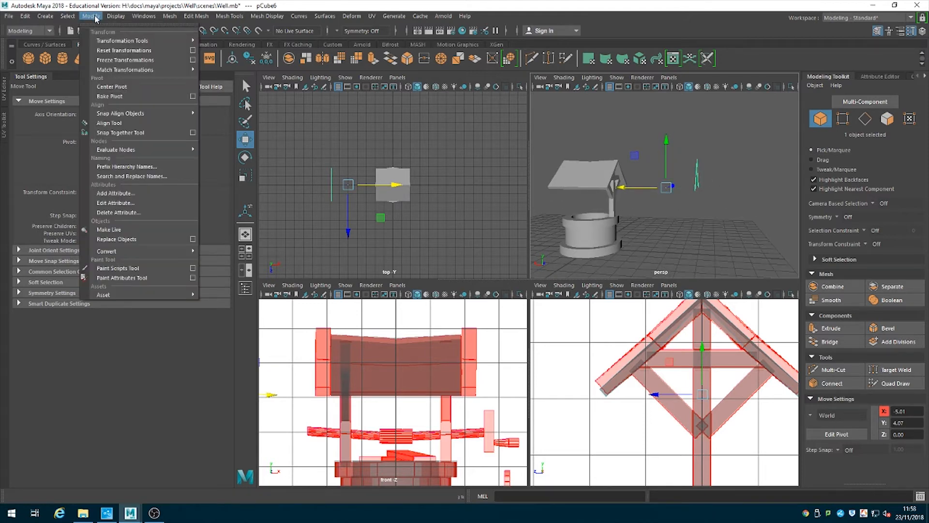
click(110, 88)
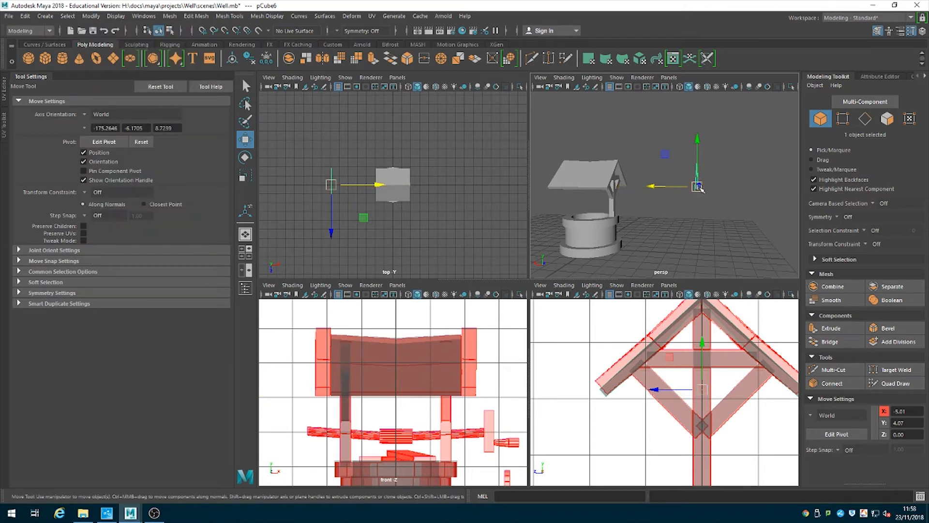
Move the gable-end strip back along X to the end of the roof, at about -2.1.
drag(654, 188, 584, 195)
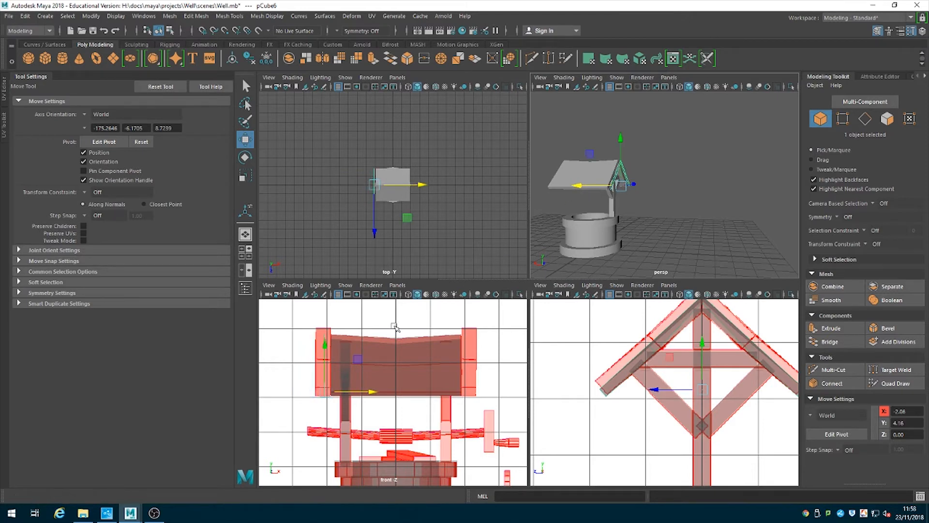
scroll(388, 377, up, 3)
alt+middle_drag(387, 377, 455, 385)
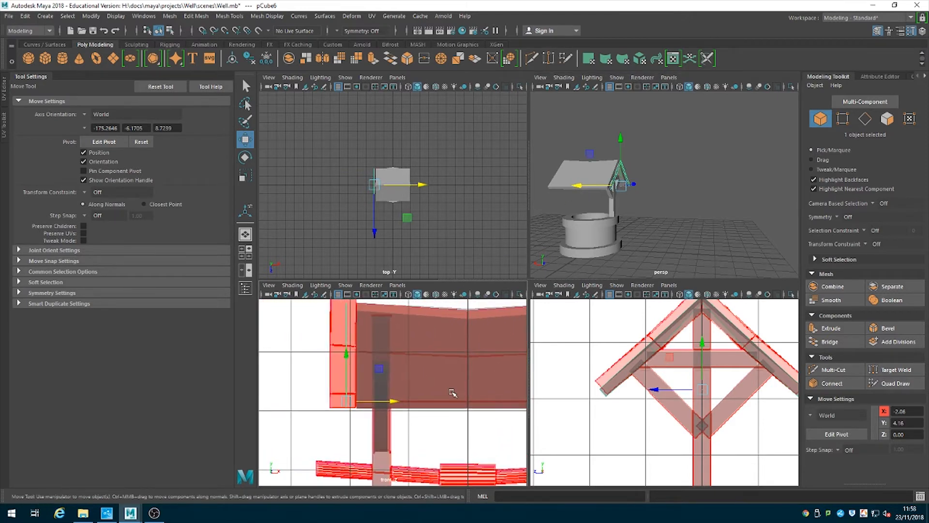
Move the gable-end strip along X to about -1.89, and switch it to vertex selection with World Z symmetry.
drag(393, 400, 404, 401)
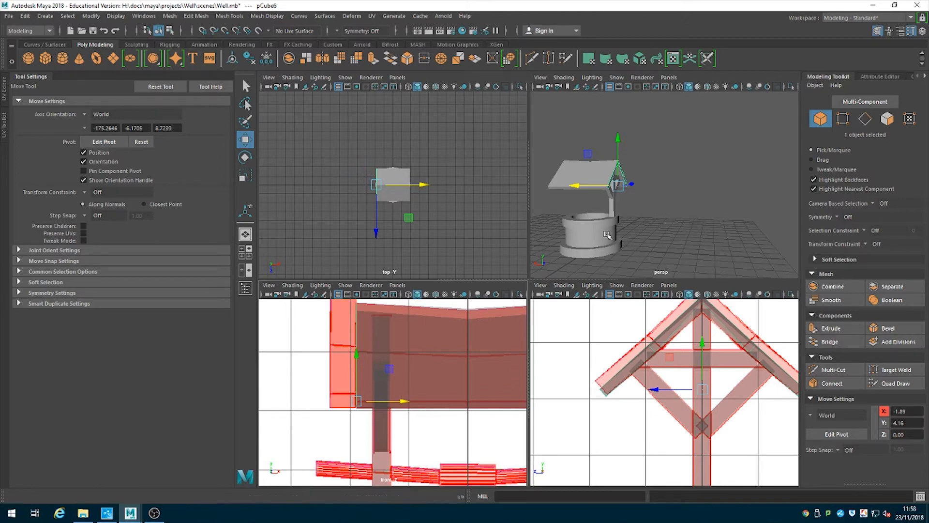
click(851, 121)
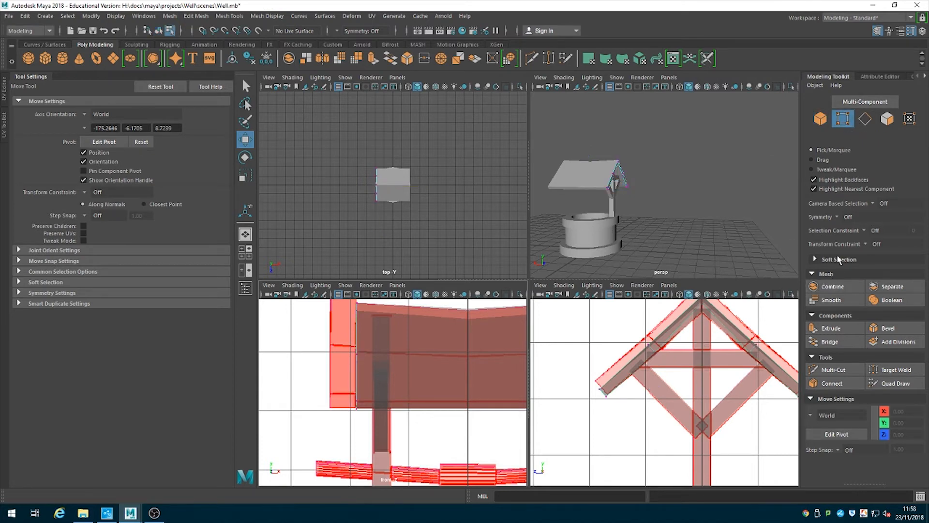
click(837, 218)
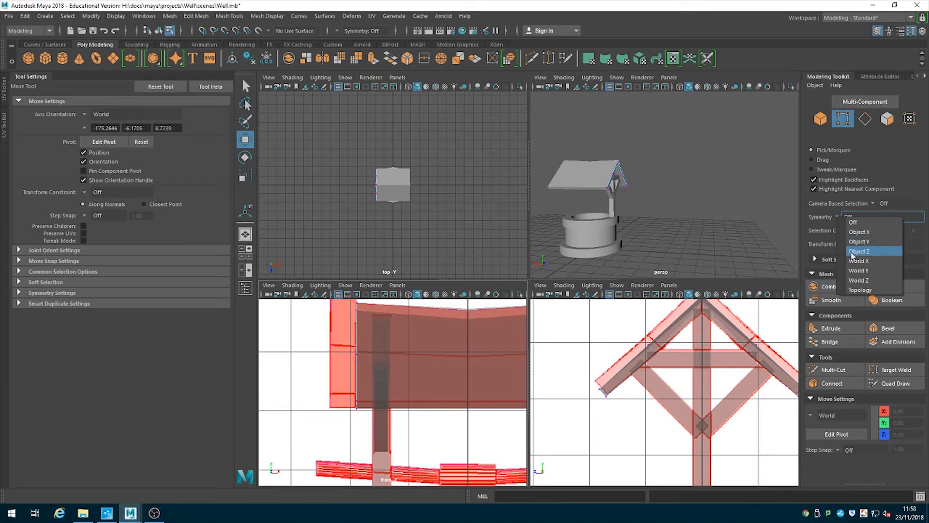
click(853, 281)
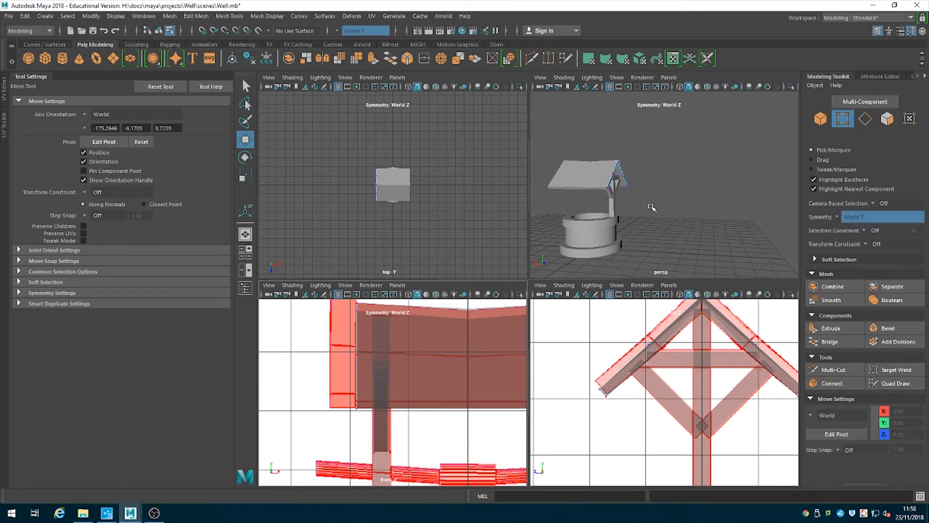
Move the vertices at the strip's lower ends to match the guide trim, placing the outer corners at about Y 4.31, Z 1.90.
alt+drag(661, 212, 629, 204)
scroll(614, 360, up, 3)
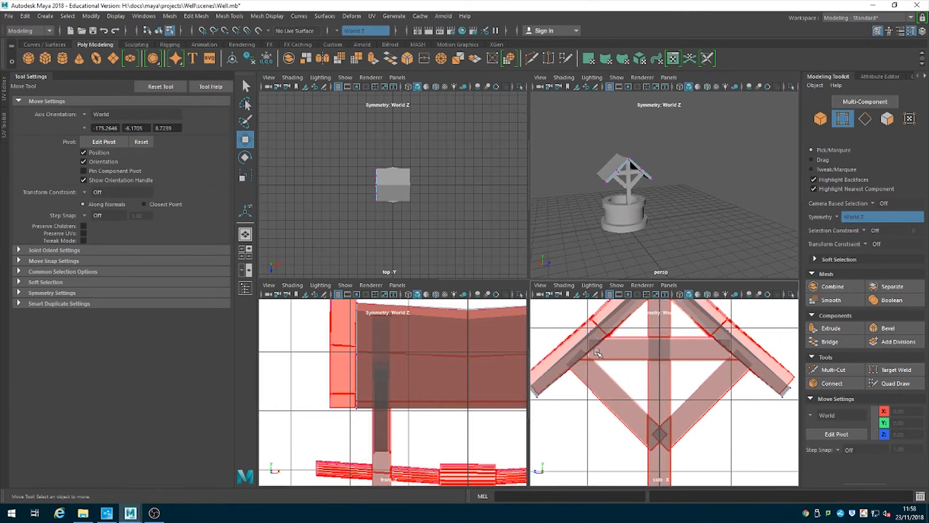
scroll(613, 360, up, 5)
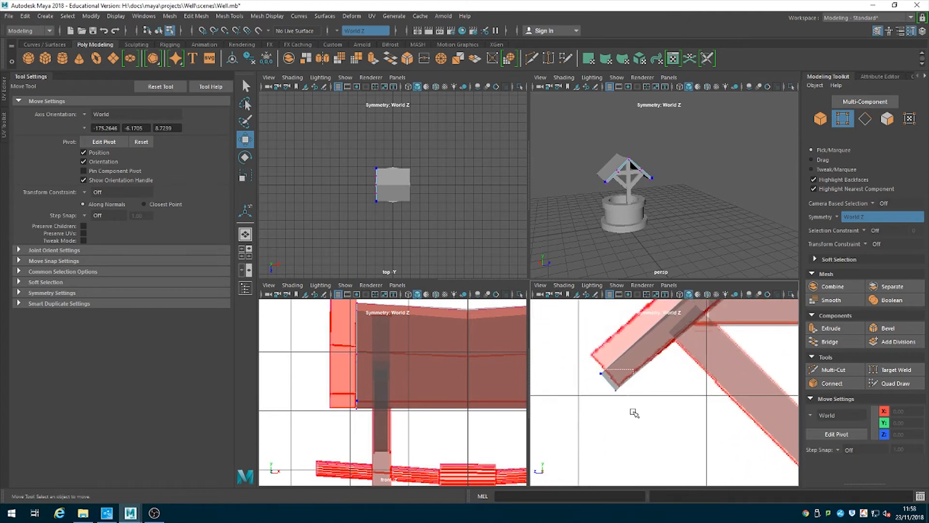
drag(634, 412, 630, 374)
drag(576, 348, 579, 344)
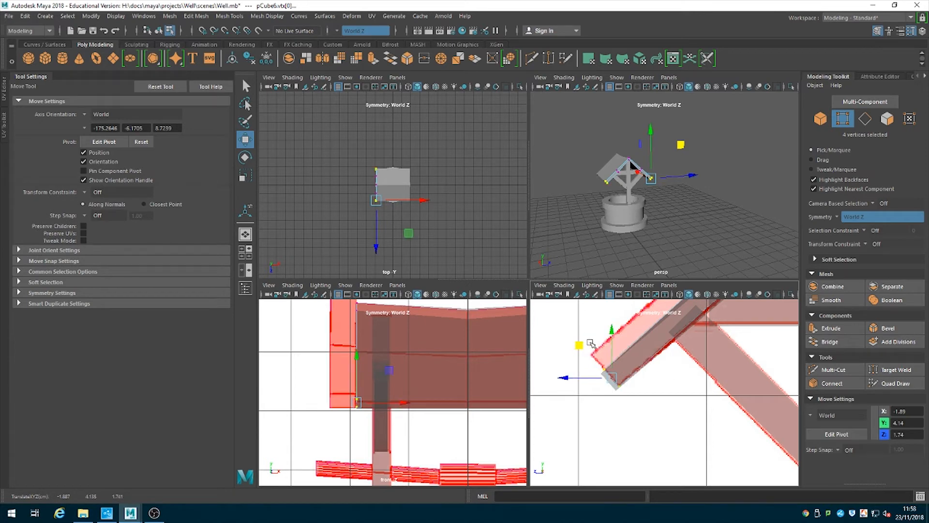
click(585, 354)
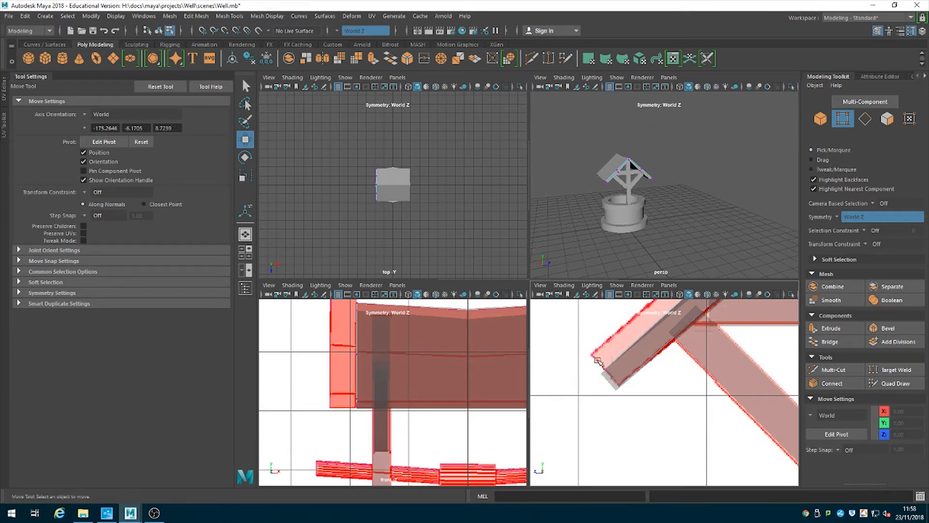
drag(601, 369, 557, 323)
Move the strip's mid-slope vertices onto the guide trim's joint lines, with the inner pair at about Y 4.89, Z 0.73.
scroll(616, 389, up, 5)
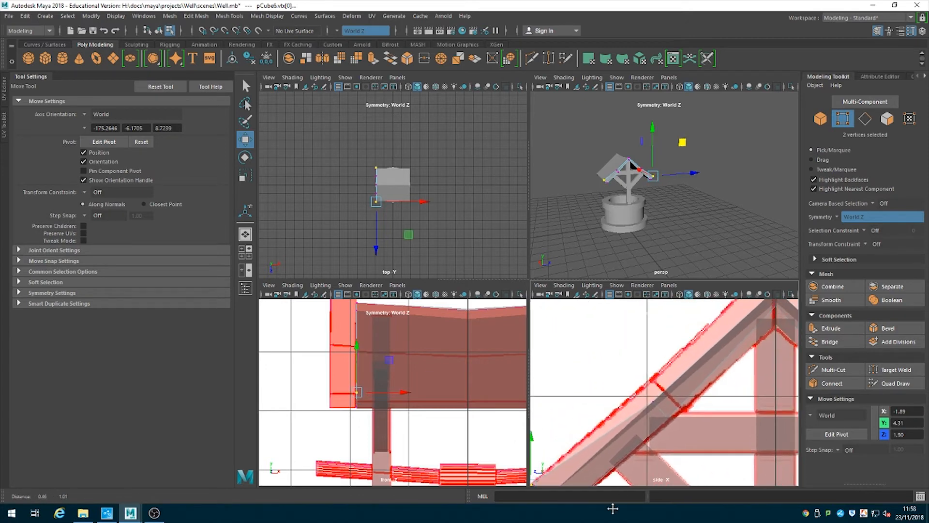
drag(651, 398, 622, 347)
drag(680, 424, 653, 380)
alt+middle_drag(722, 381, 653, 456)
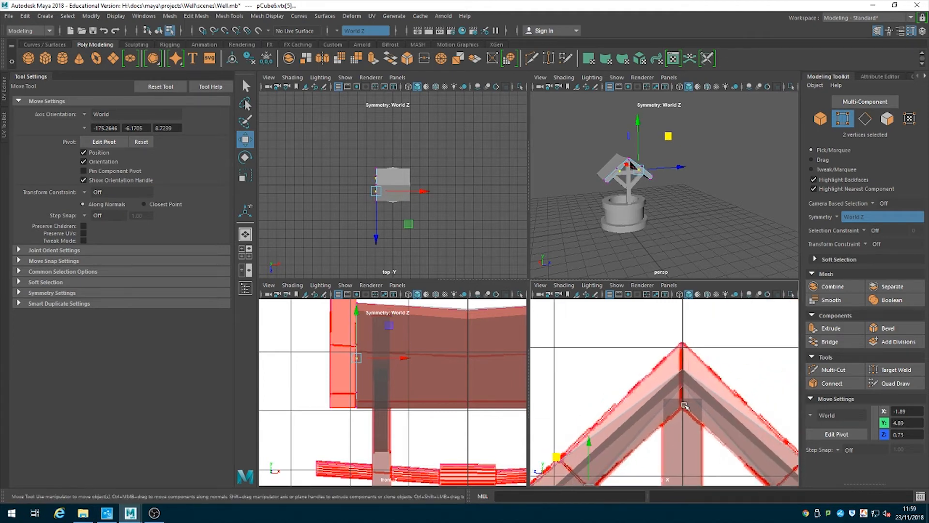
Move the inner ridge vertex to about Y 5.54 and the outer ridge vertex to about Y 6.05 to match the guide's peak.
click(684, 370)
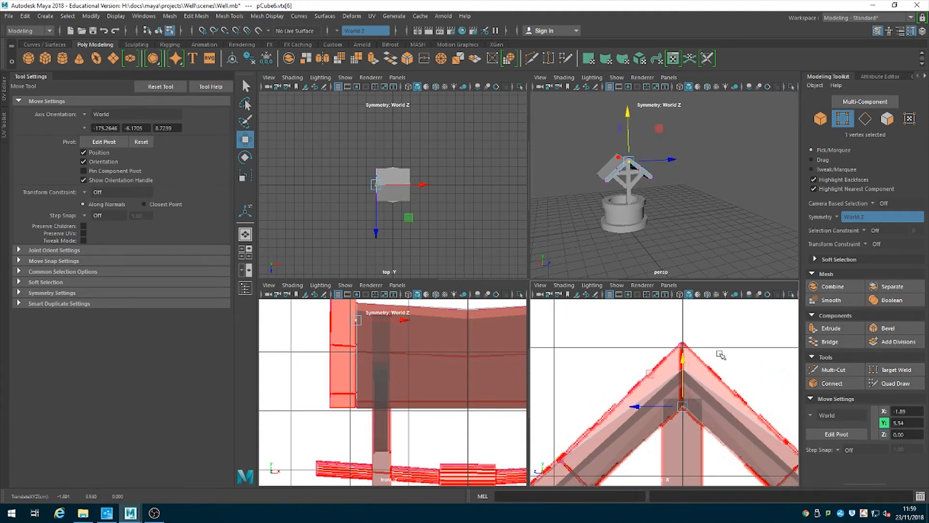
drag(684, 370, 684, 356)
scroll(640, 429, down, 3)
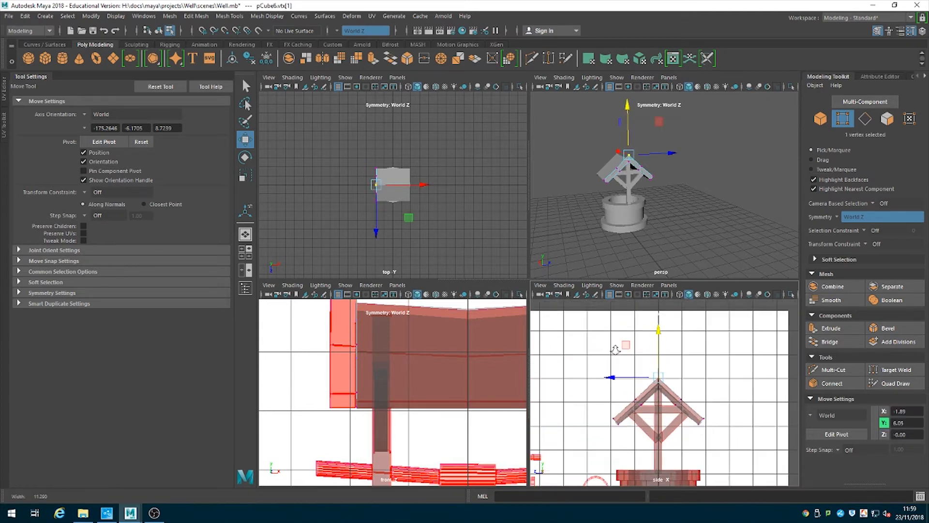
Extrude the gable-end strip outward with a Local Translate Z of 0.45 to fill the guide trim, and return to object selection.
alt+drag(659, 194, 711, 178)
click(821, 120)
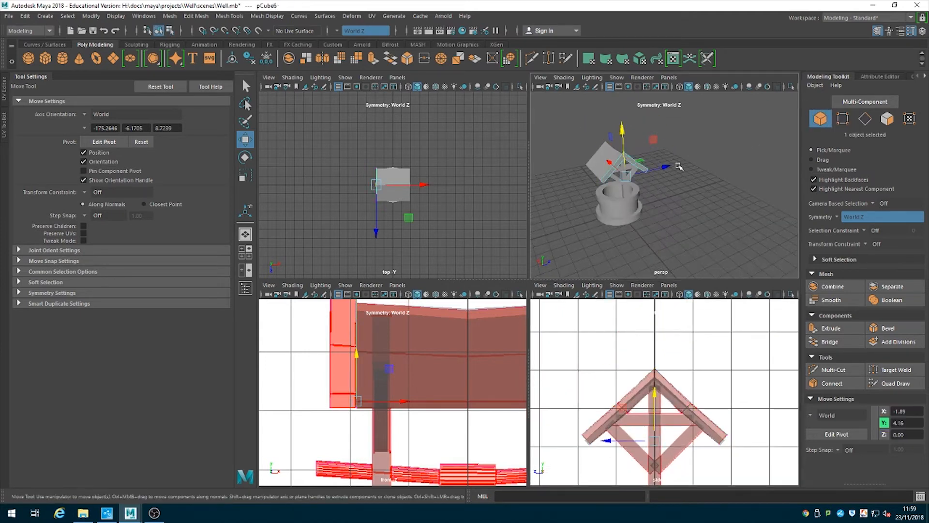
click(833, 331)
alt+drag(651, 202, 660, 174)
drag(305, 324, 296, 325)
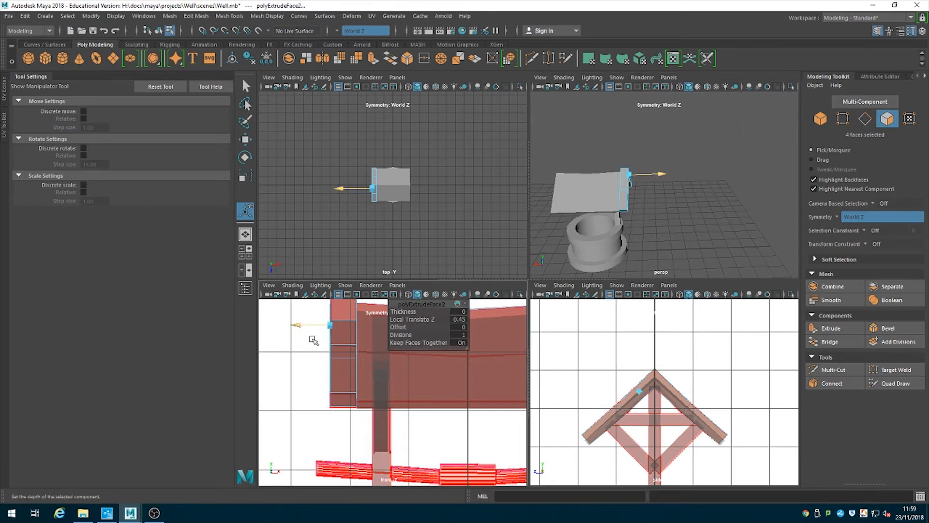
alt+middle_drag(370, 375, 377, 428)
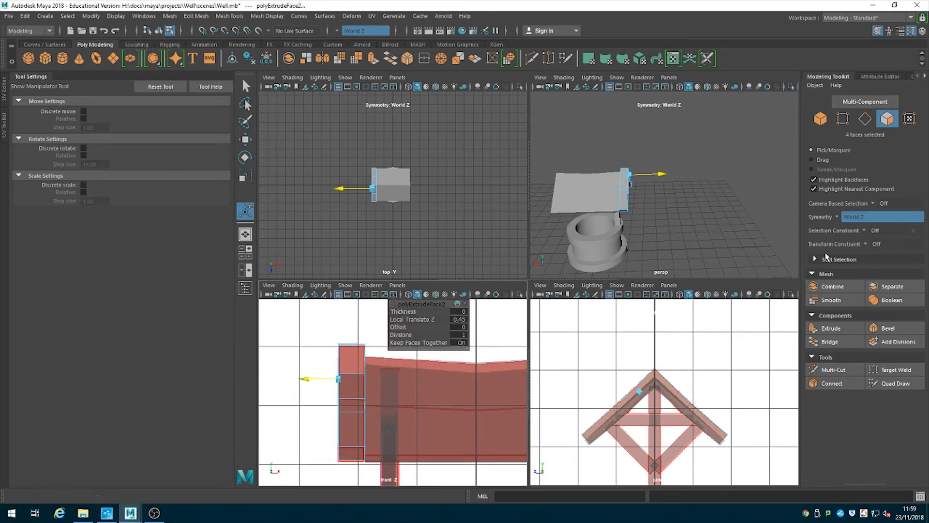
key(F8)
key(q)
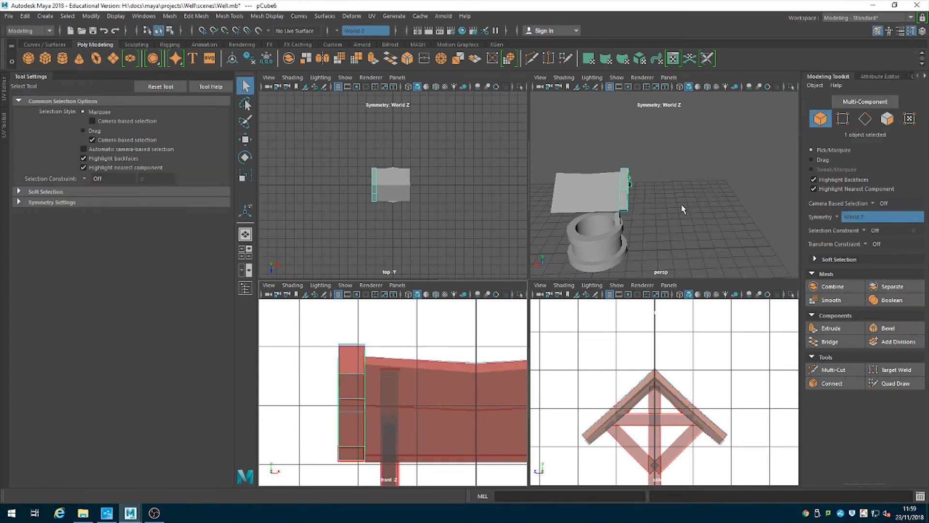
Duplicate the gable-end trim and move the copy along X to the opposite end of the roof, at about 2.20.
click(30, 18)
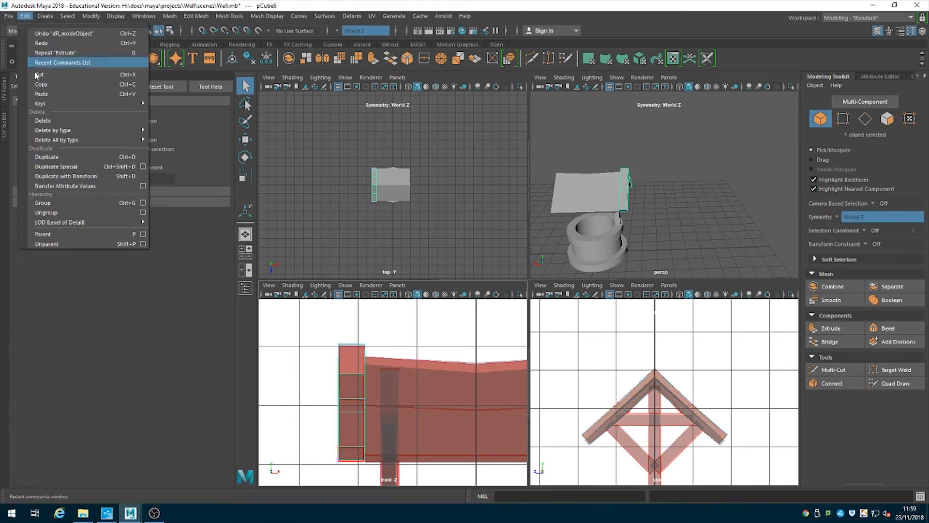
click(75, 160)
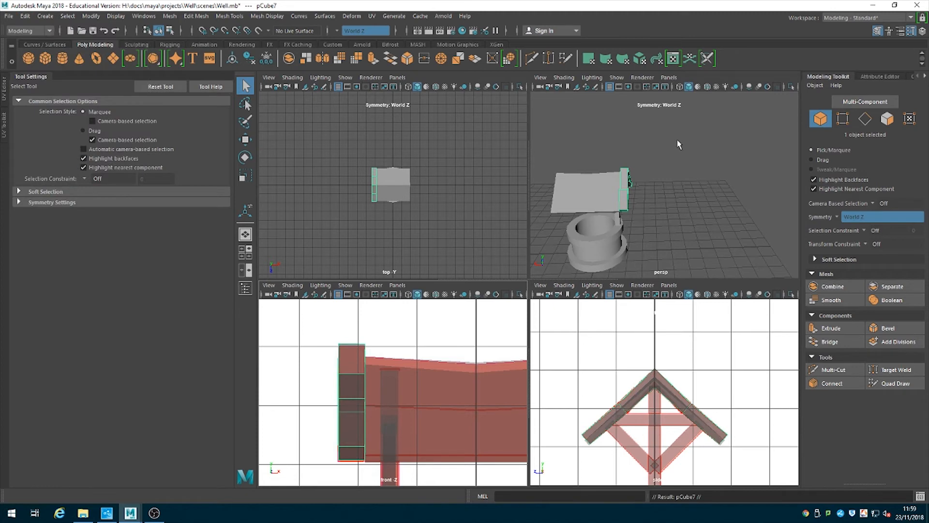
click(245, 139)
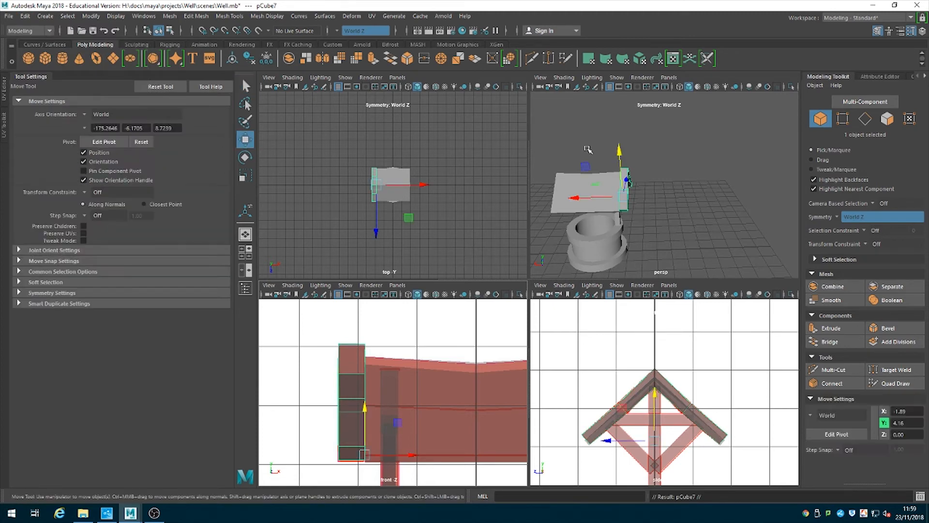
drag(574, 198, 536, 200)
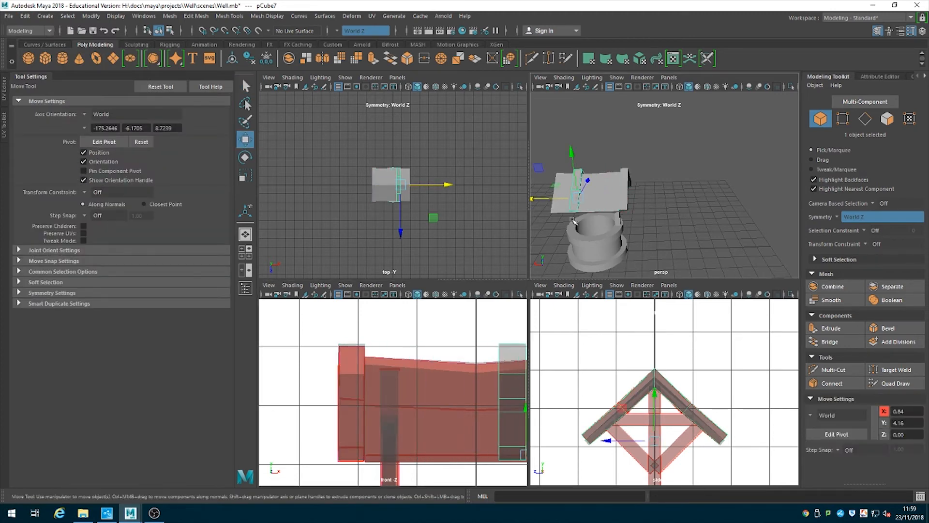
alt+middle_drag(569, 221, 650, 201)
alt+drag(677, 379, 674, 383)
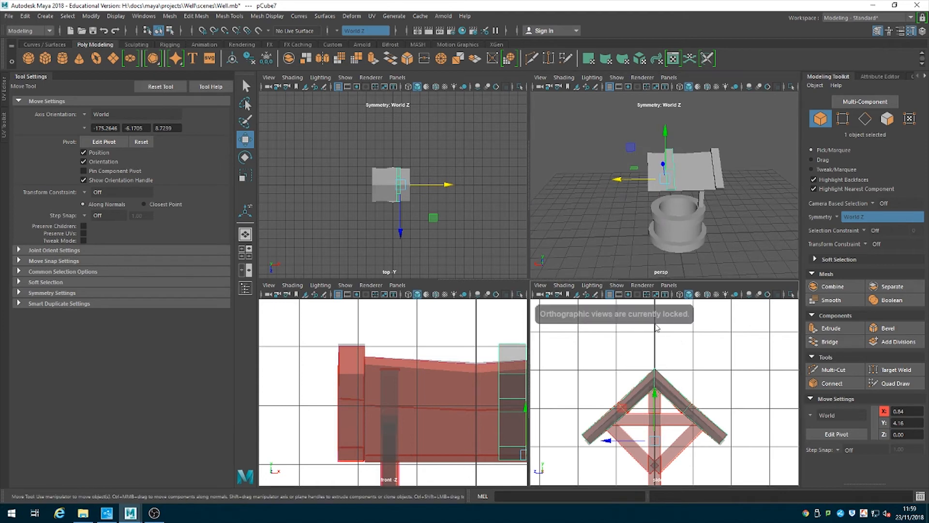
drag(630, 181, 598, 184)
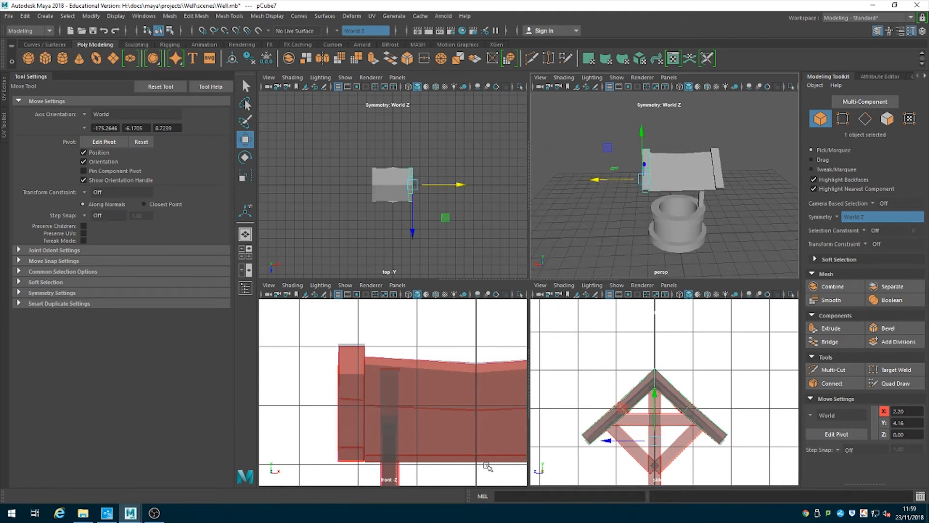
Fine-tune the duplicated trim along X against the guide's end trim, to a Translate X of about 4.224.
alt+middle_drag(468, 386, 352, 383)
alt+middle_drag(507, 431, 462, 430)
drag(489, 454, 499, 453)
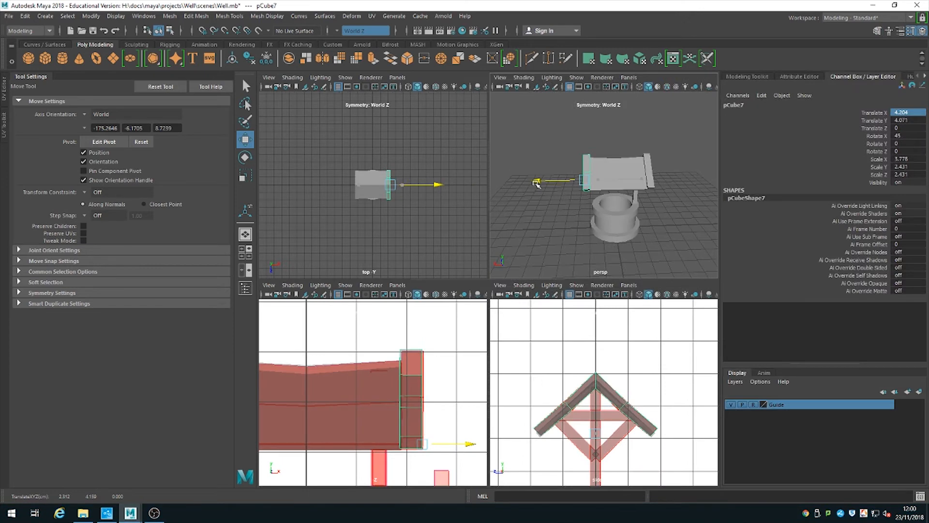
drag(536, 183, 533, 188)
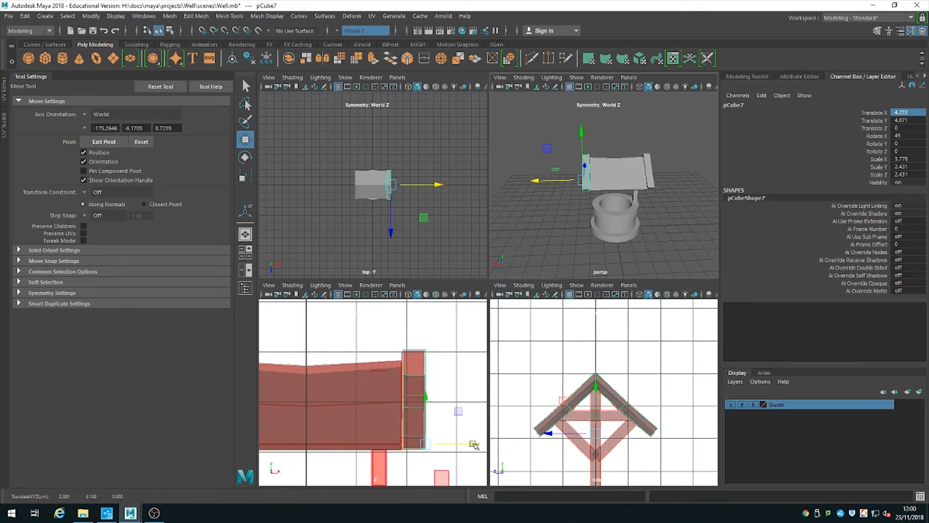
drag(474, 445, 472, 447)
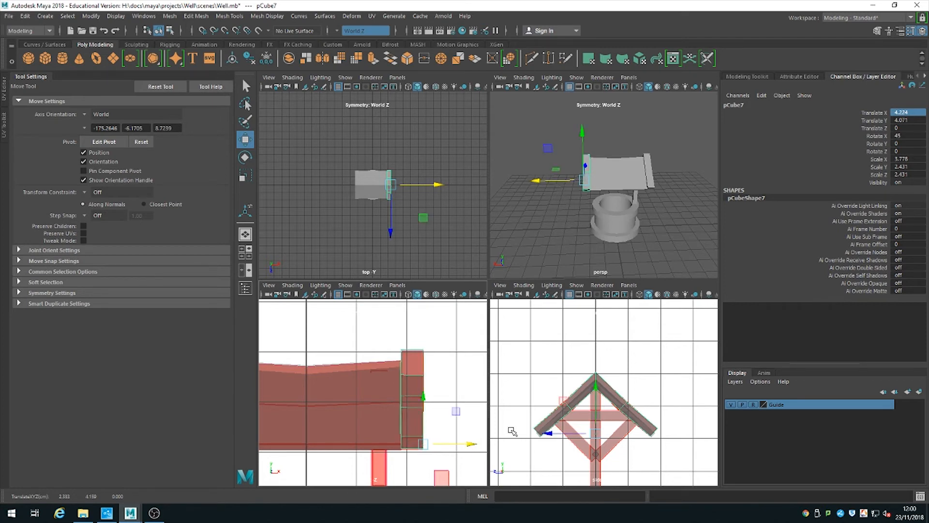
Select the crossbeam beneath the gable and switch it to edge selection.
click(657, 257)
alt+drag(671, 218, 577, 195)
alt+right_drag(577, 195, 620, 222)
alt+middle_drag(621, 221, 649, 228)
alt+right_drag(648, 228, 637, 225)
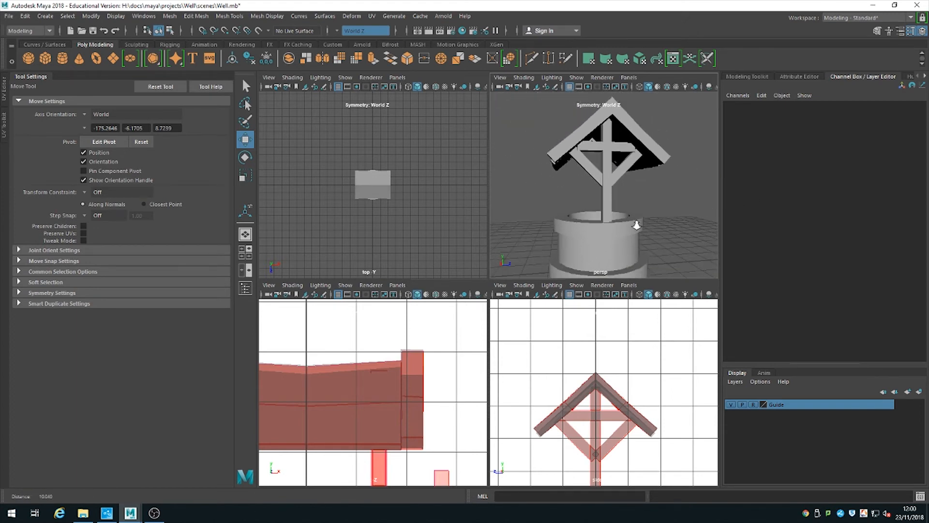
click(617, 145)
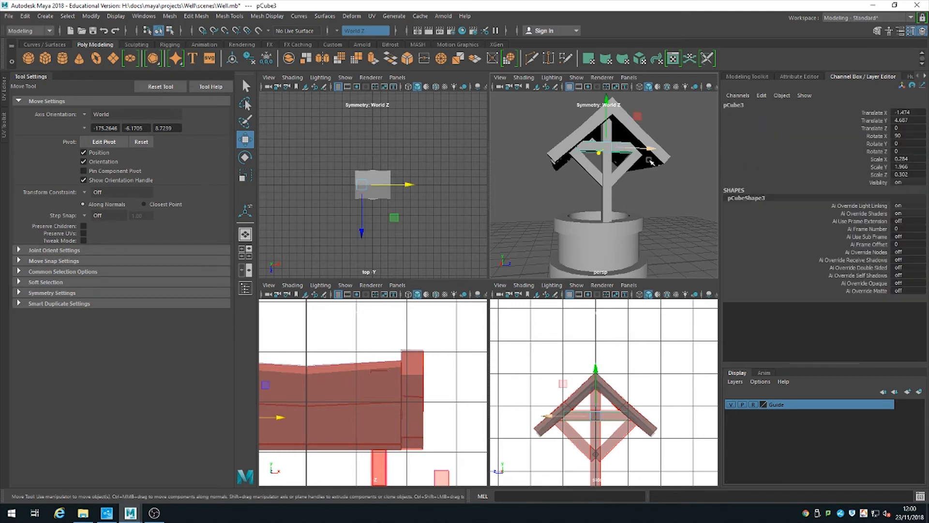
alt+middle_drag(647, 154, 655, 183)
alt+right_drag(655, 183, 670, 214)
alt+drag(669, 214, 663, 213)
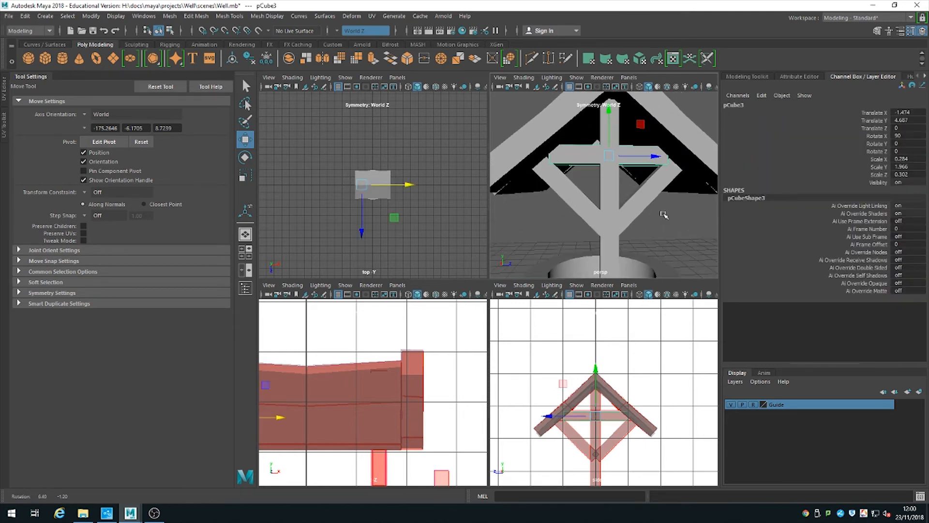
alt+drag(548, 161, 606, 137)
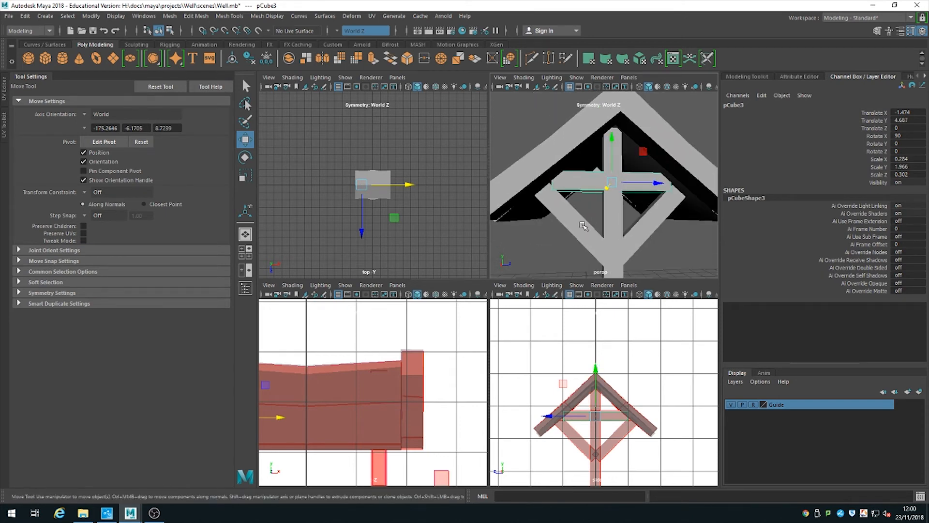
click(877, 32)
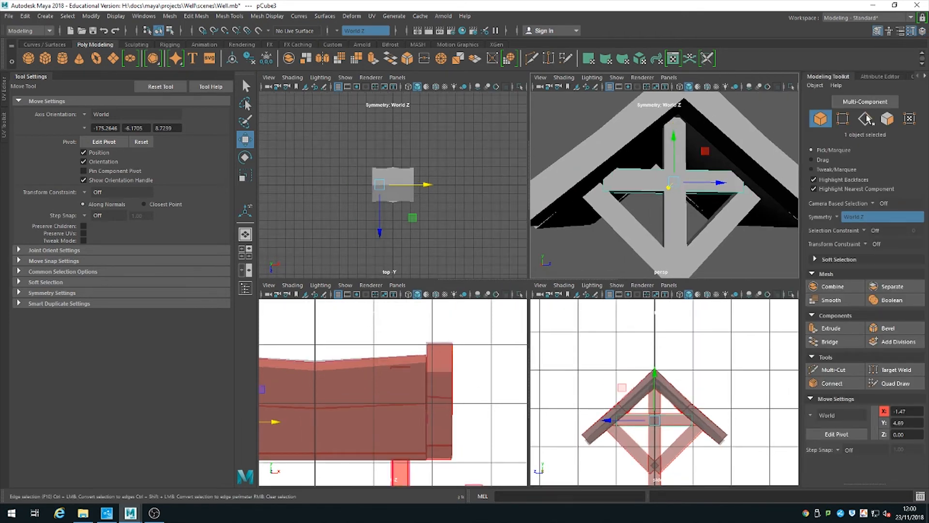
click(866, 118)
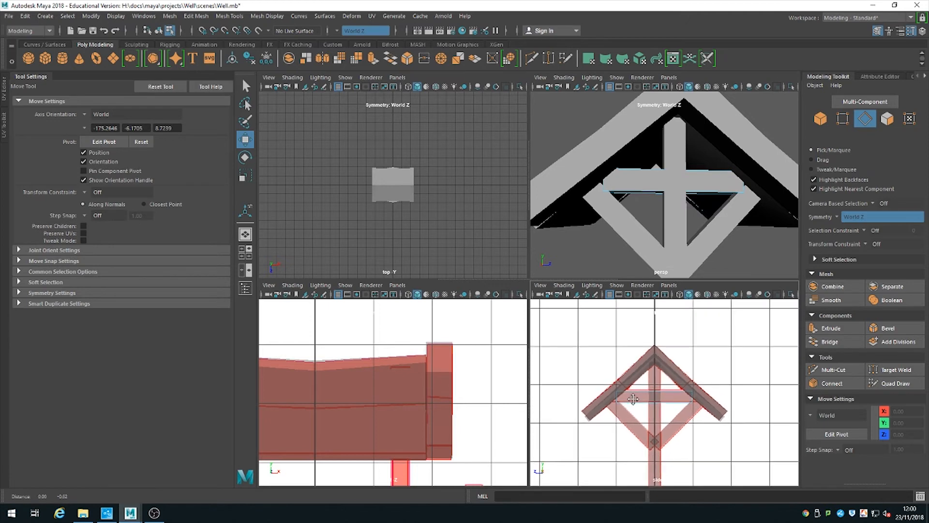
Move the crossbeam's lower end edges outward along Z to about -1.31, extending both ends symmetrically into the roof trim.
scroll(608, 186, up, 3)
alt+drag(608, 187, 662, 153)
click(660, 151)
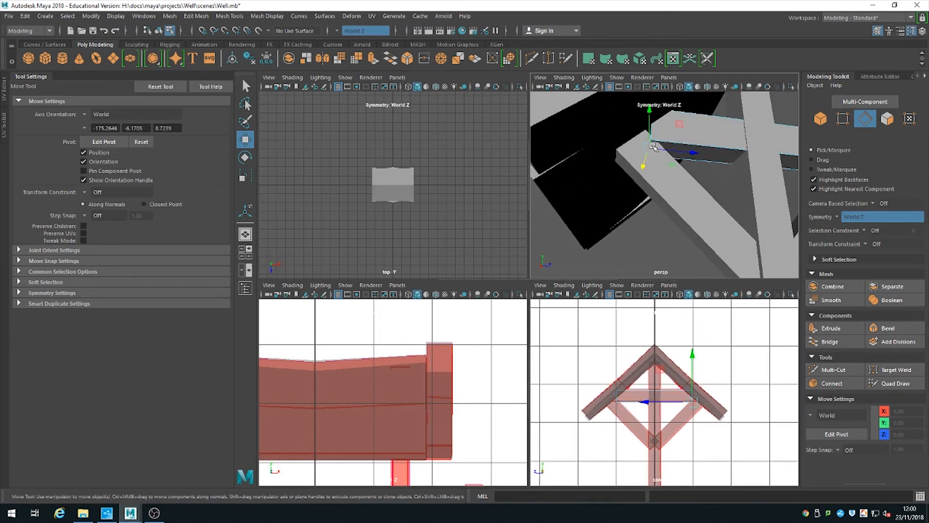
drag(700, 155, 700, 156)
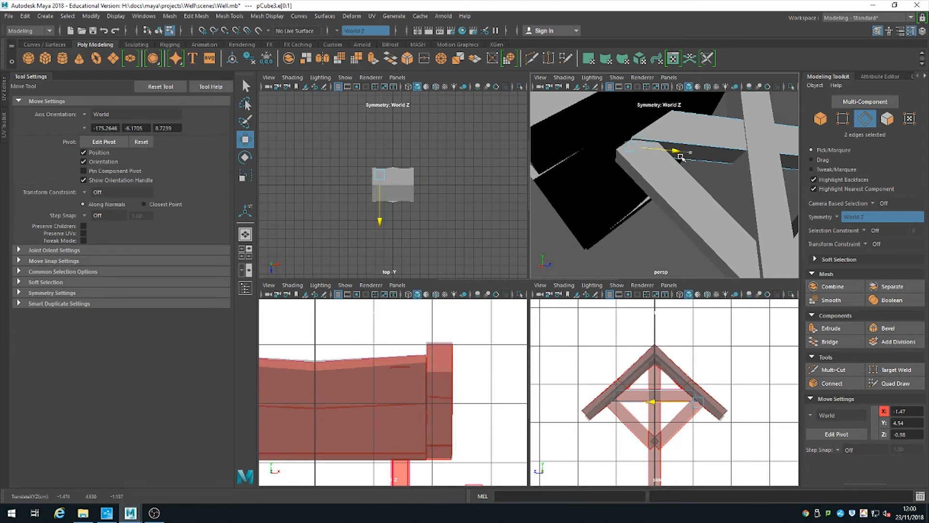
drag(680, 158, 663, 154)
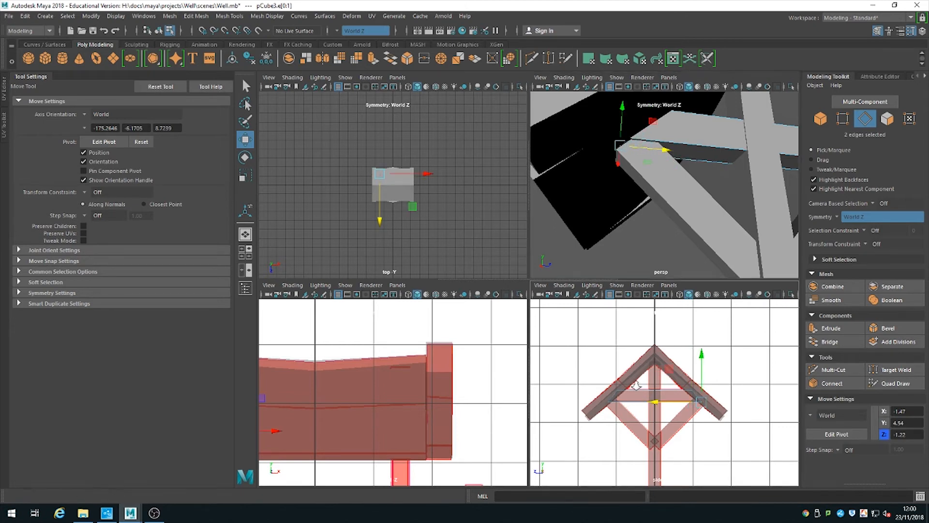
scroll(716, 459, up, 4)
alt+middle_drag(667, 427, 623, 404)
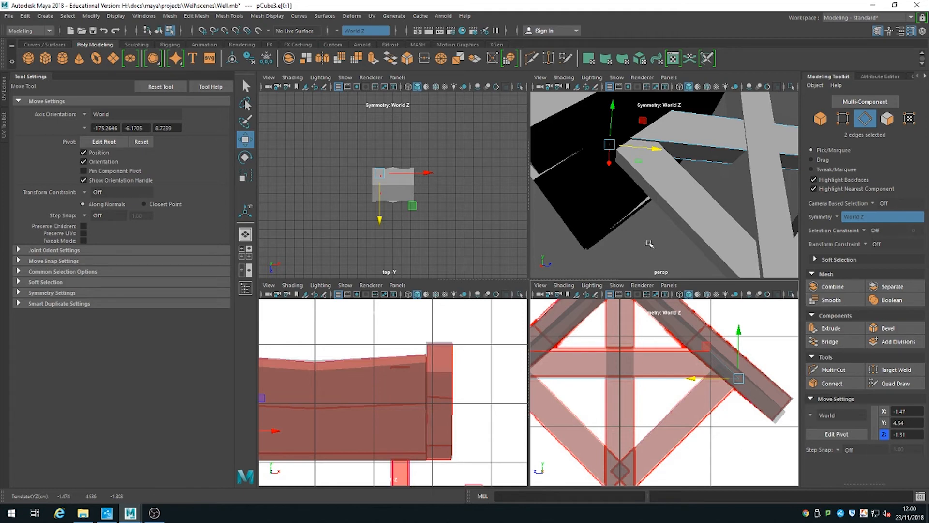
Select the roof and scale it slightly wider along X to close the gaps against both gable-end trims.
alt+drag(690, 208, 818, 190)
alt+middle_drag(755, 198, 676, 190)
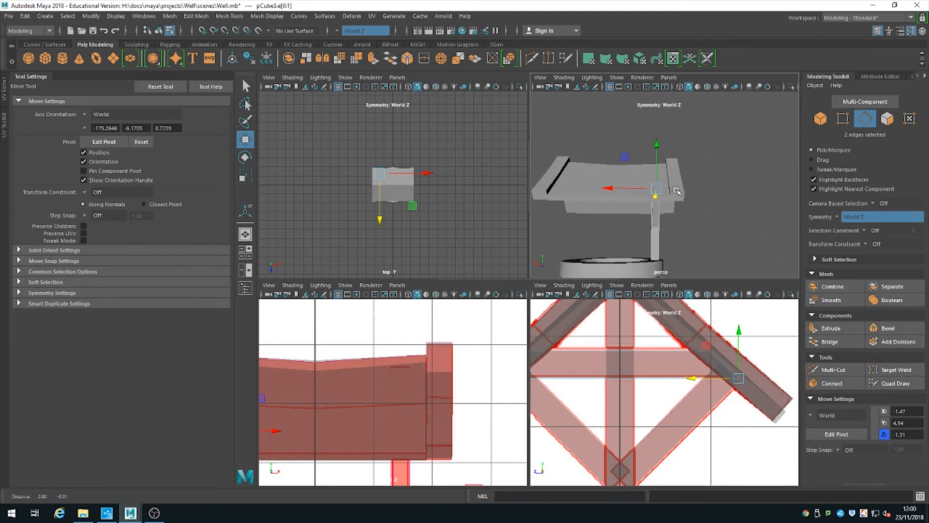
alt+right_drag(676, 190, 754, 224)
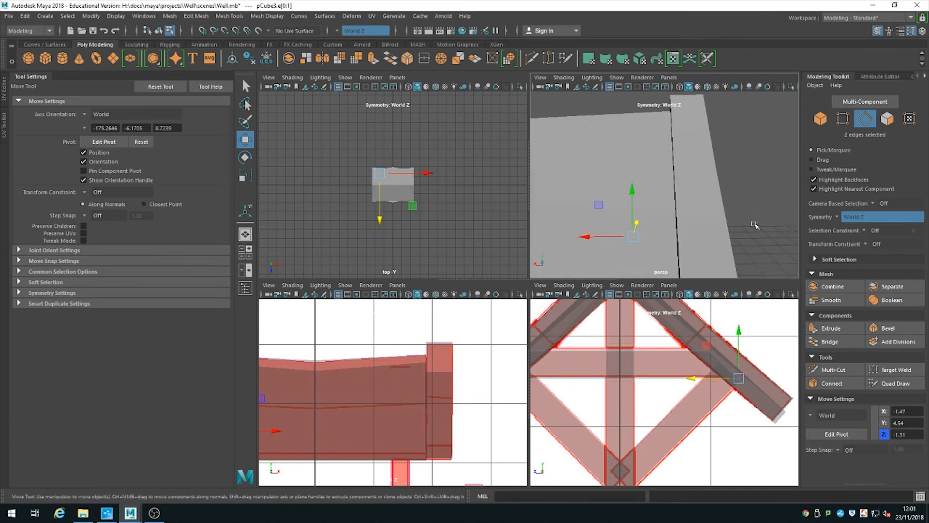
click(754, 224)
alt+drag(754, 224, 724, 194)
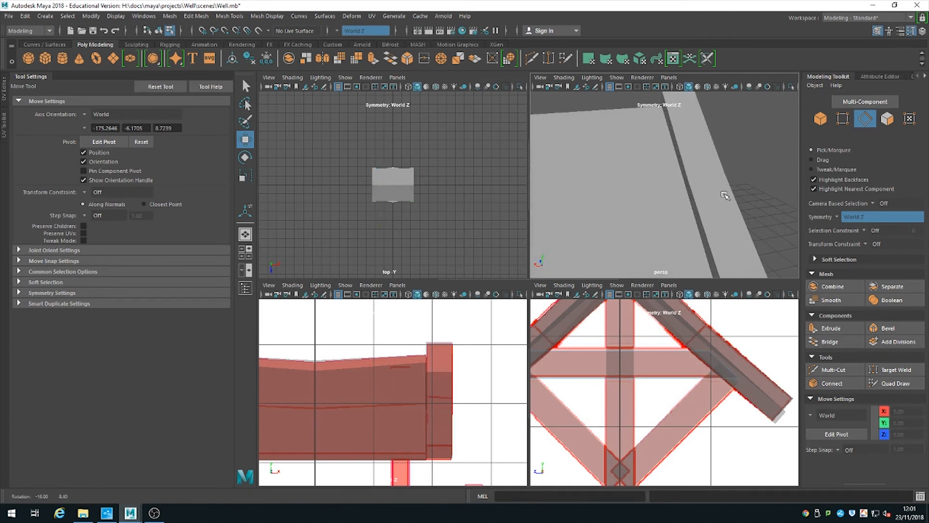
click(664, 153)
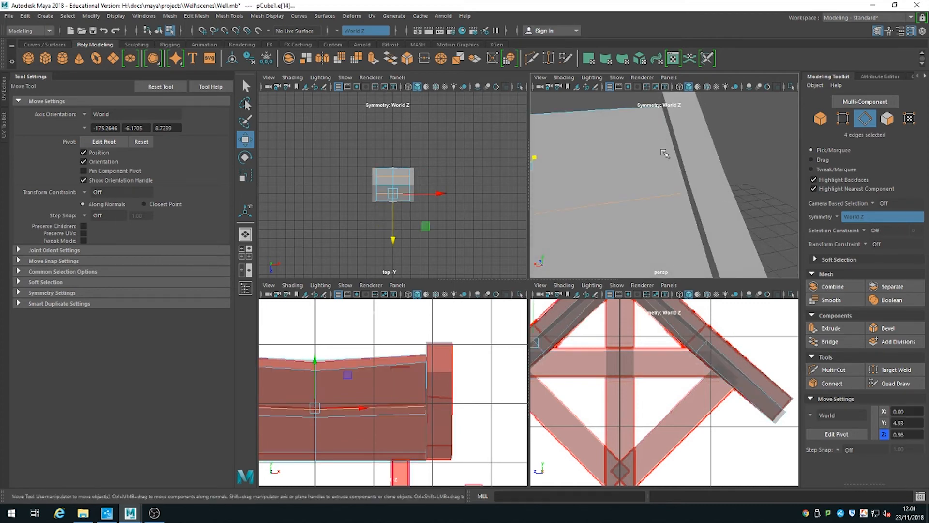
click(820, 120)
key(f)
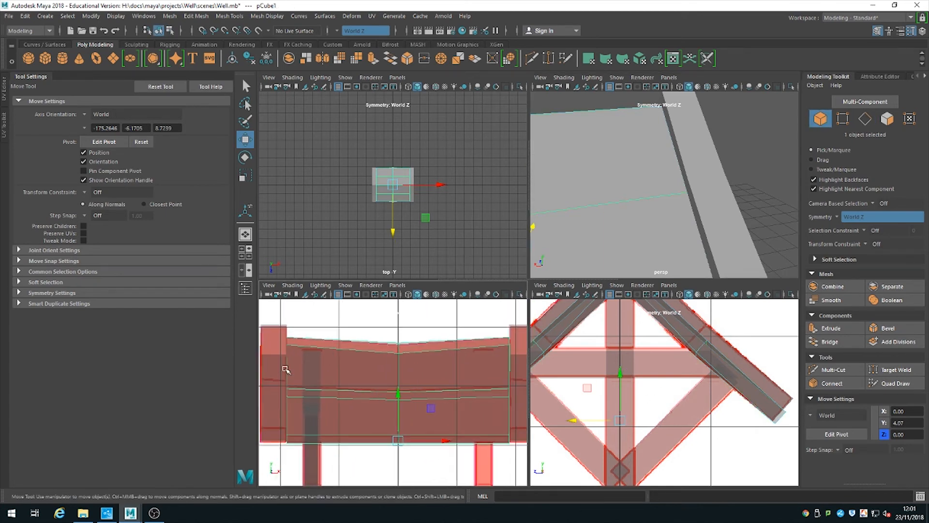
click(246, 176)
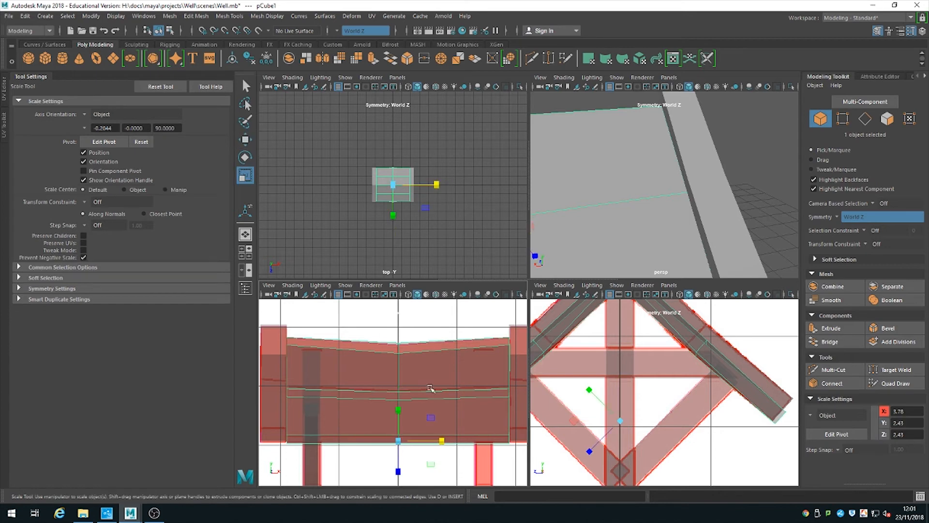
drag(441, 442, 443, 444)
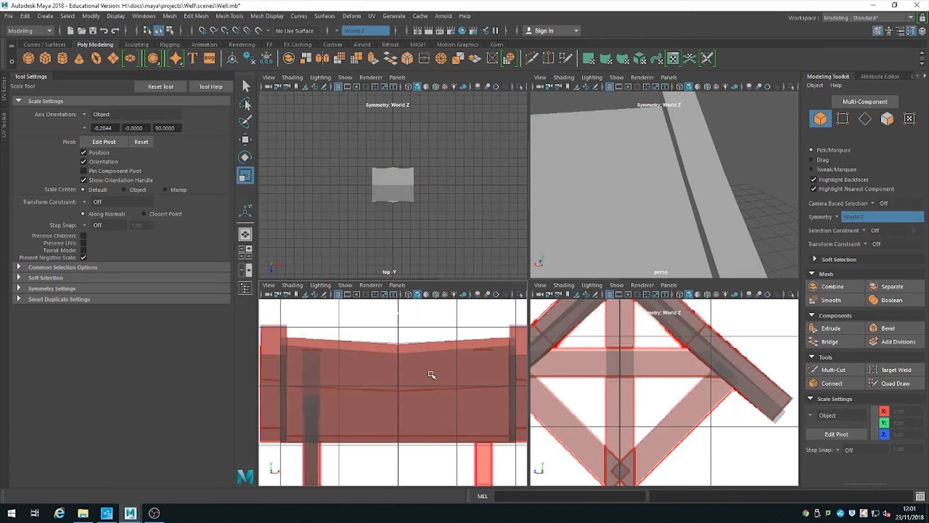
Select the lower end faces of both gable-end trims and move them outward to about Y 4.16, Z -1.84.
alt+right_drag(653, 191, 617, 156)
alt+drag(617, 156, 679, 179)
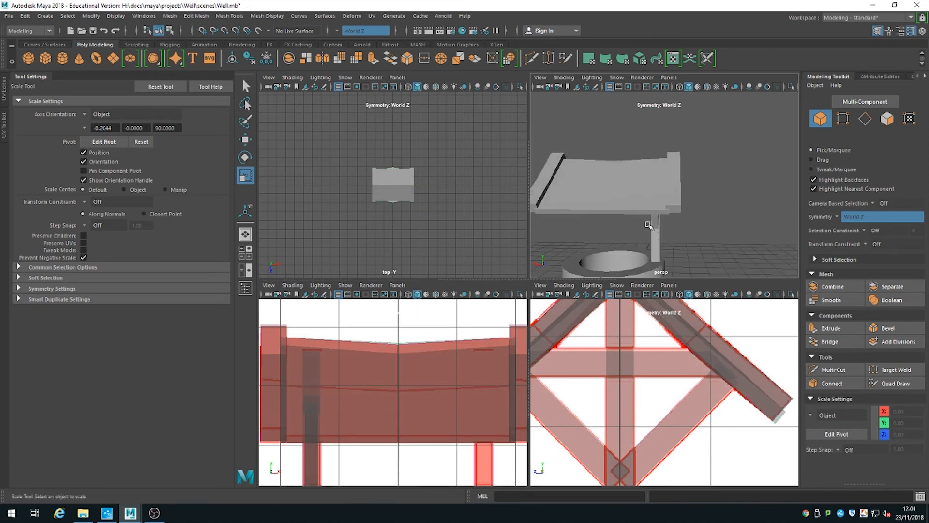
click(671, 199)
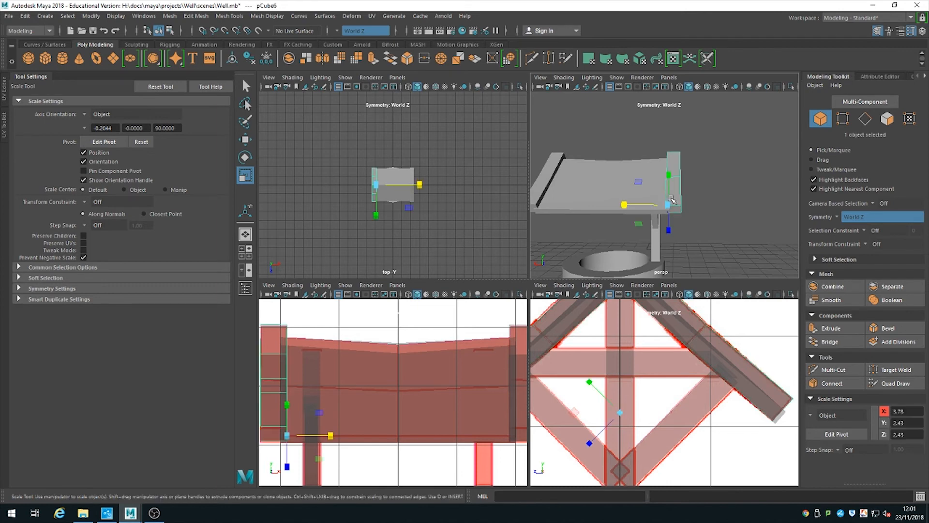
shift+click(543, 183)
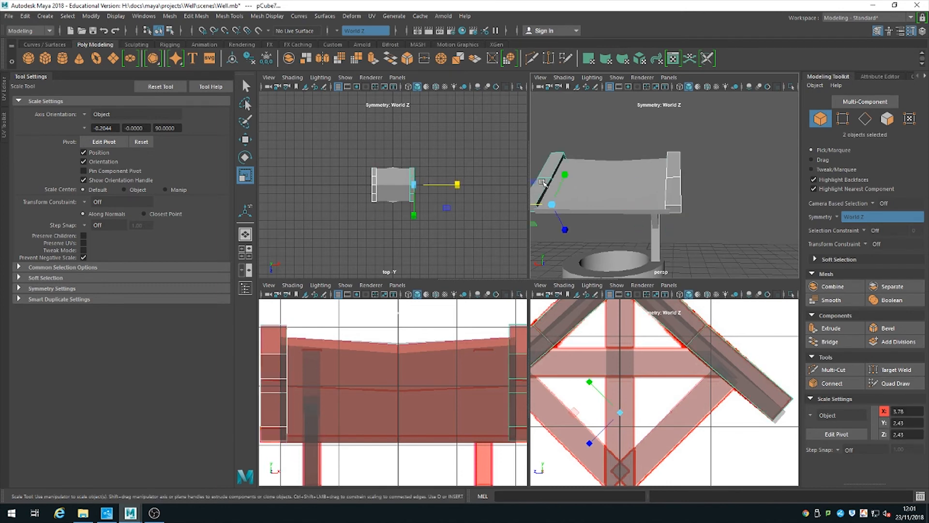
click(887, 119)
click(677, 211)
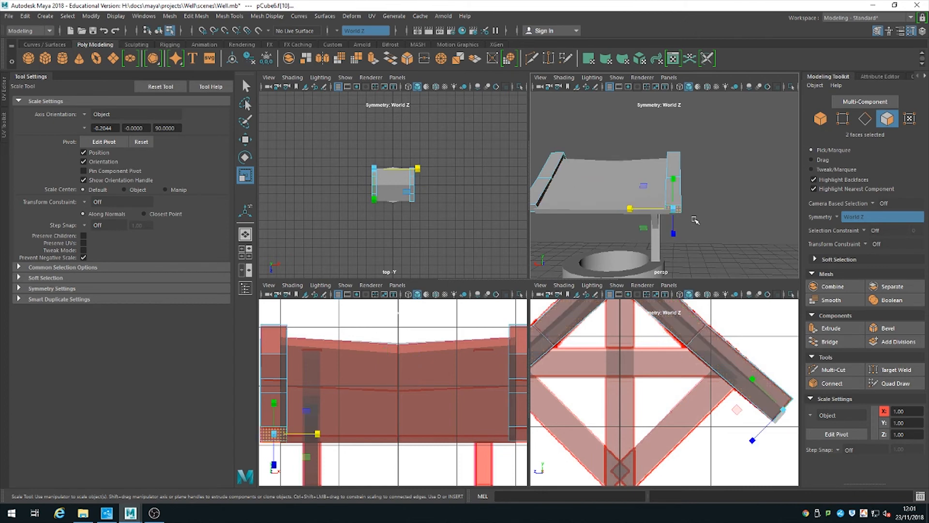
alt+drag(687, 215, 622, 203)
shift+click(616, 205)
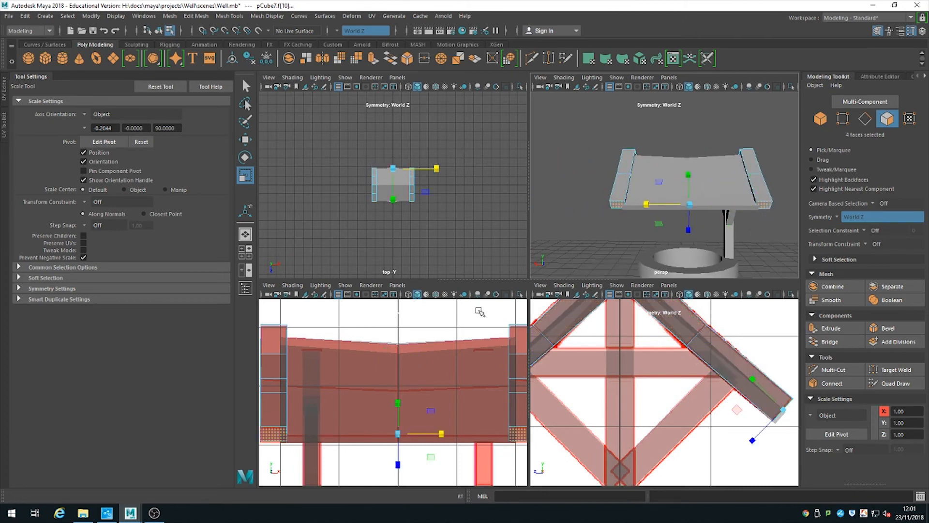
click(245, 139)
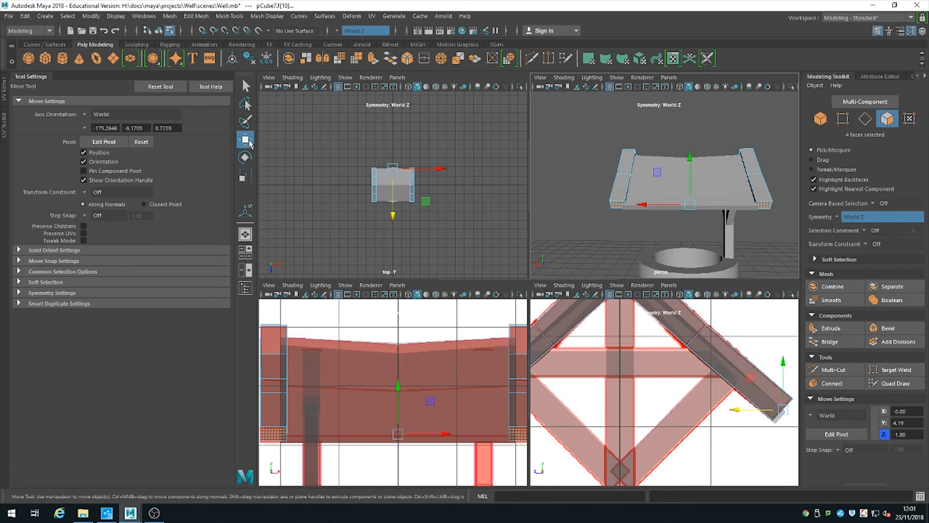
middle_drag(748, 377, 753, 380)
click(772, 262)
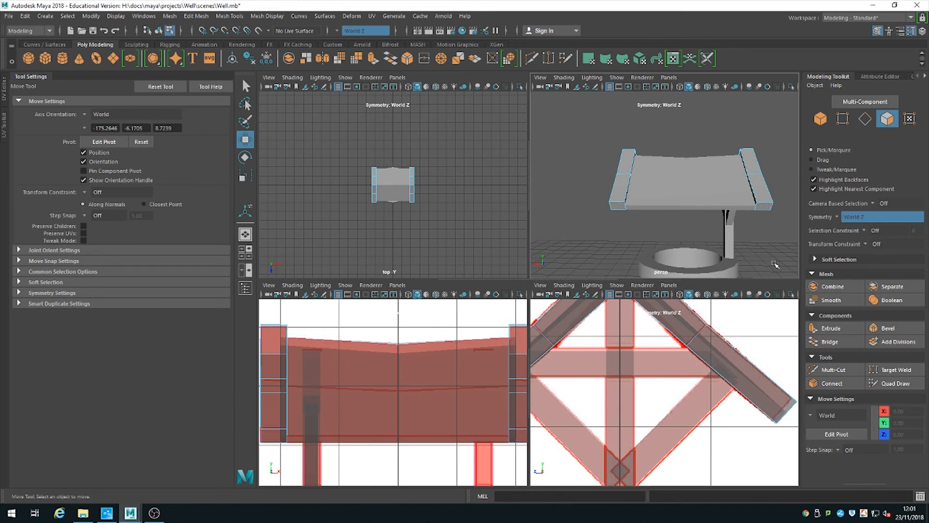
Restore the trims' end-face selection and refine its position along Z and Y to about Z -1.81, Y 4.14.
alt+drag(775, 247, 677, 226)
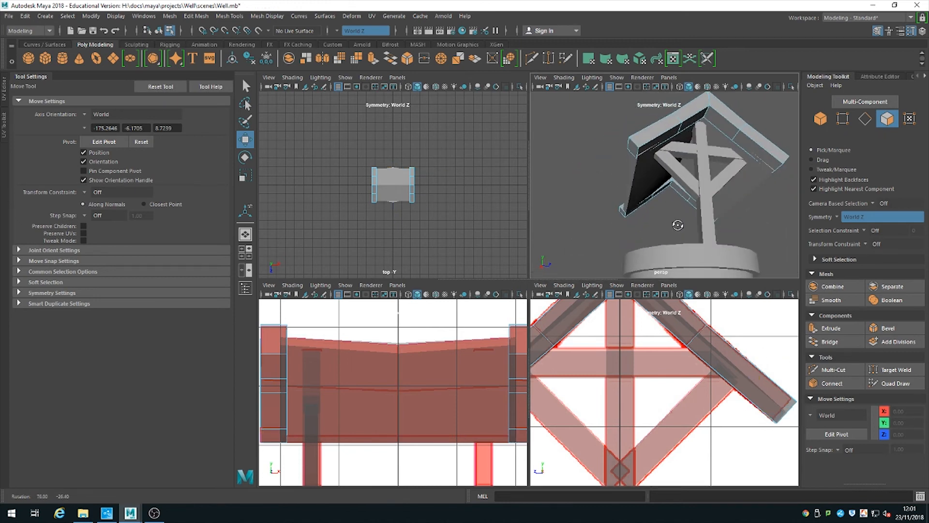
scroll(672, 208, up, 6)
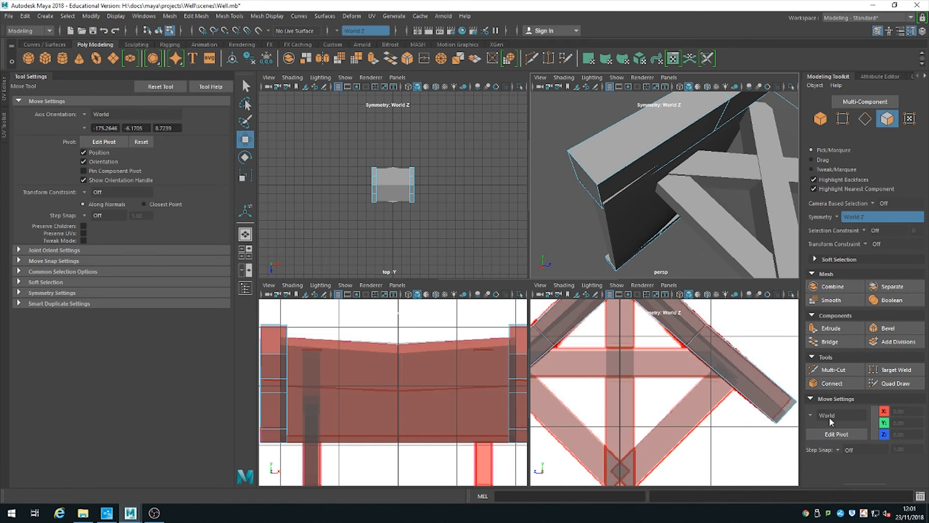
key(ctrl+z)
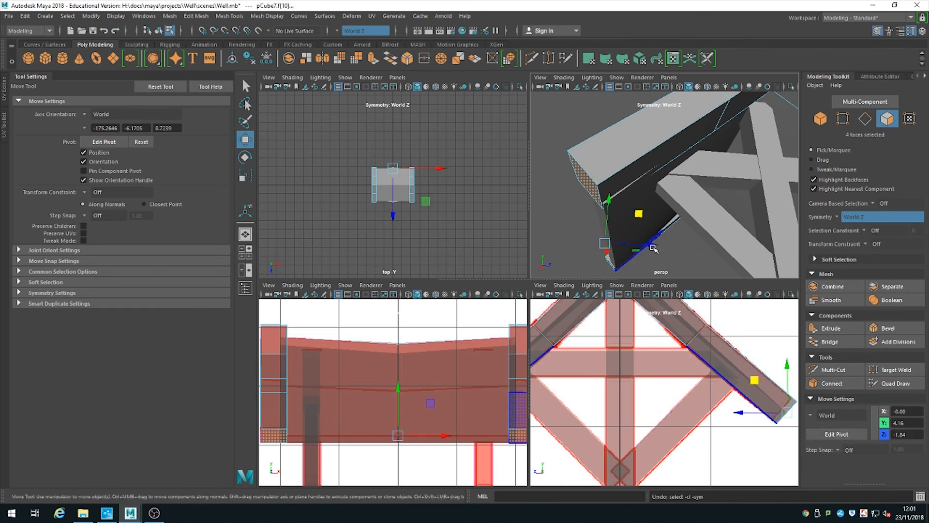
drag(649, 245, 656, 245)
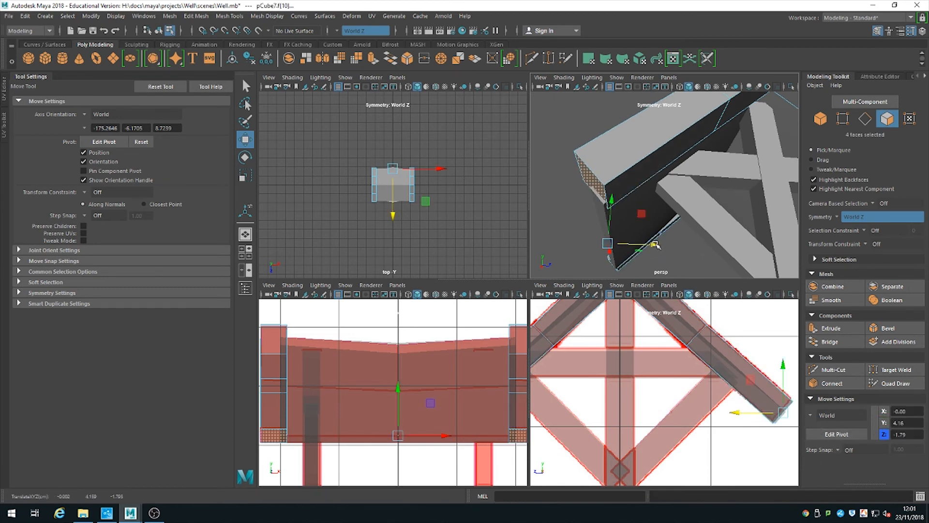
drag(610, 199, 757, 255)
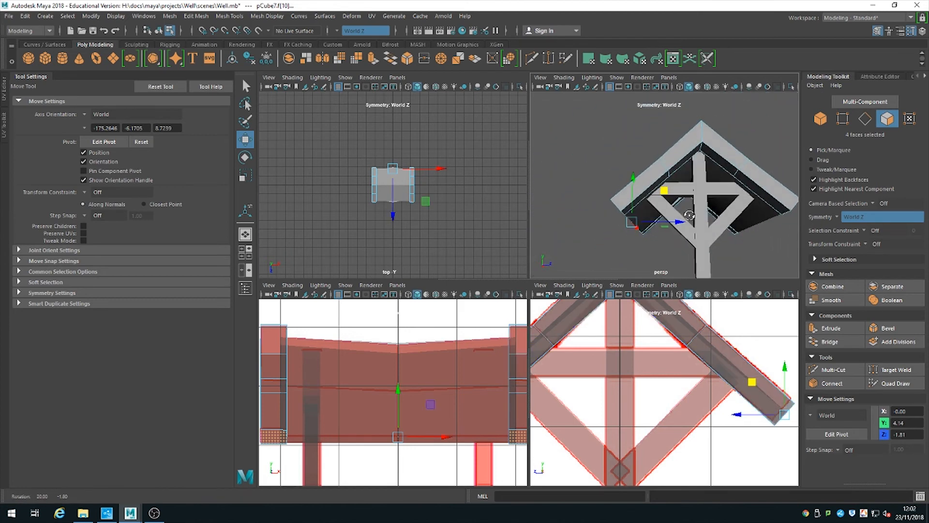
click(773, 251)
Switch back to object selection, select the post, crossbeam and both braces together, and duplicate them.
alt+drag(658, 194, 777, 239)
alt+middle_drag(715, 230, 661, 201)
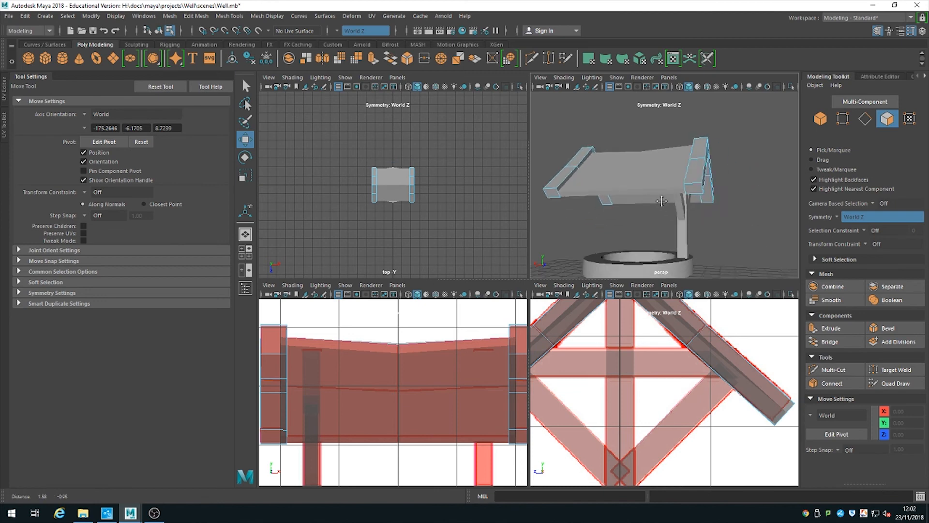
scroll(662, 200, down, 3)
alt+drag(756, 223, 709, 215)
click(820, 119)
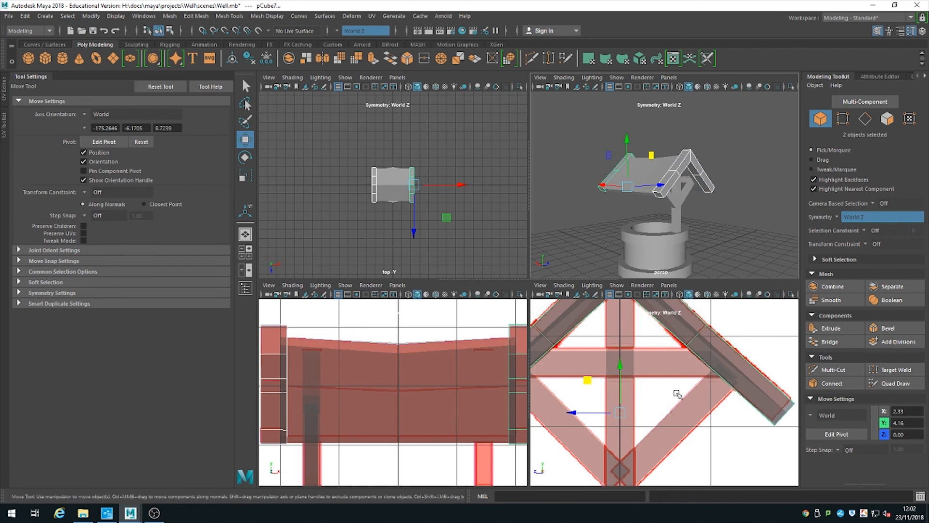
drag(593, 339, 646, 455)
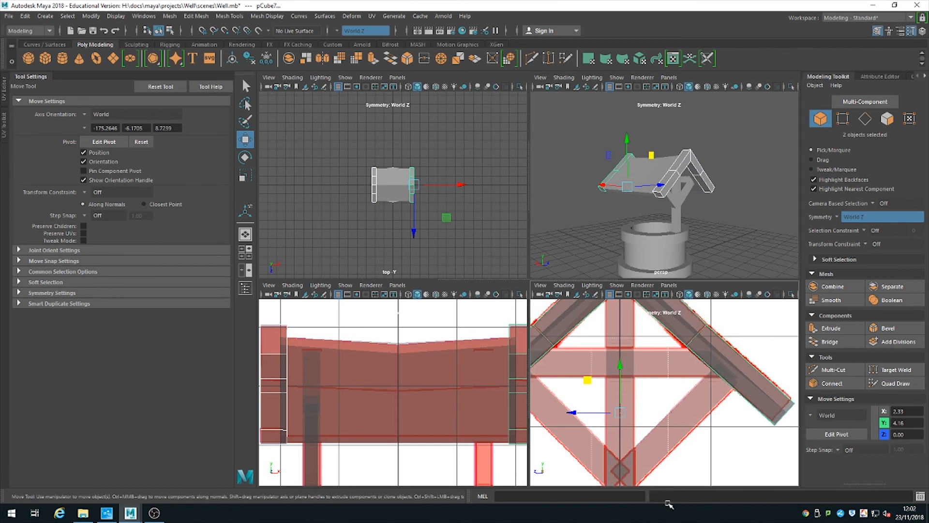
drag(669, 504, 702, 501)
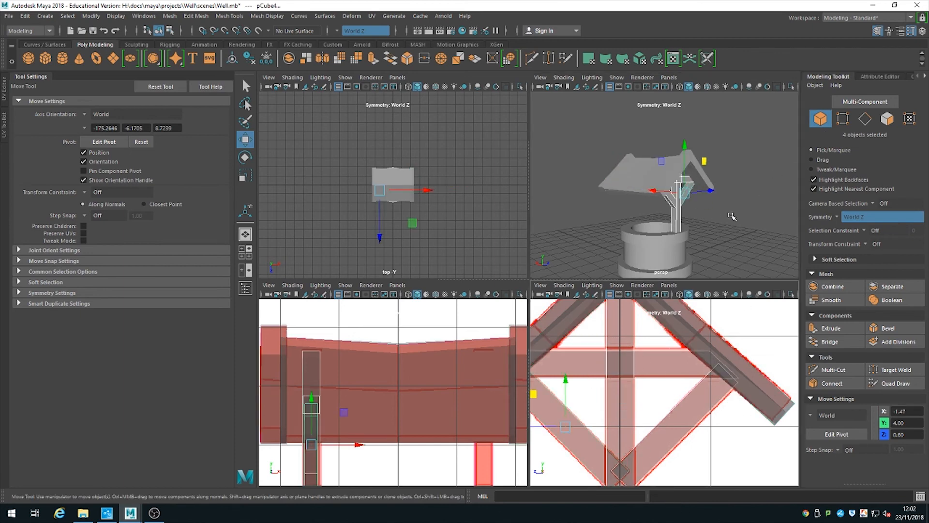
click(43, 17)
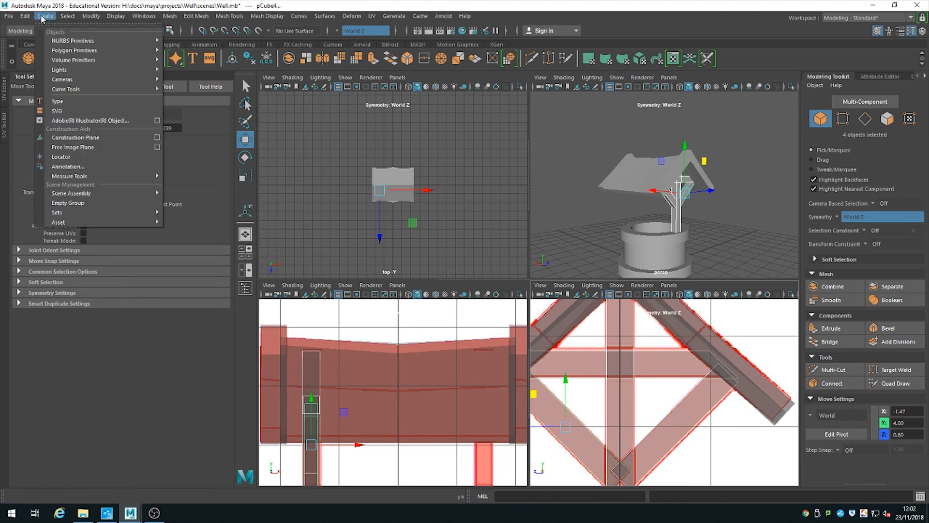
mouse_move(28, 18)
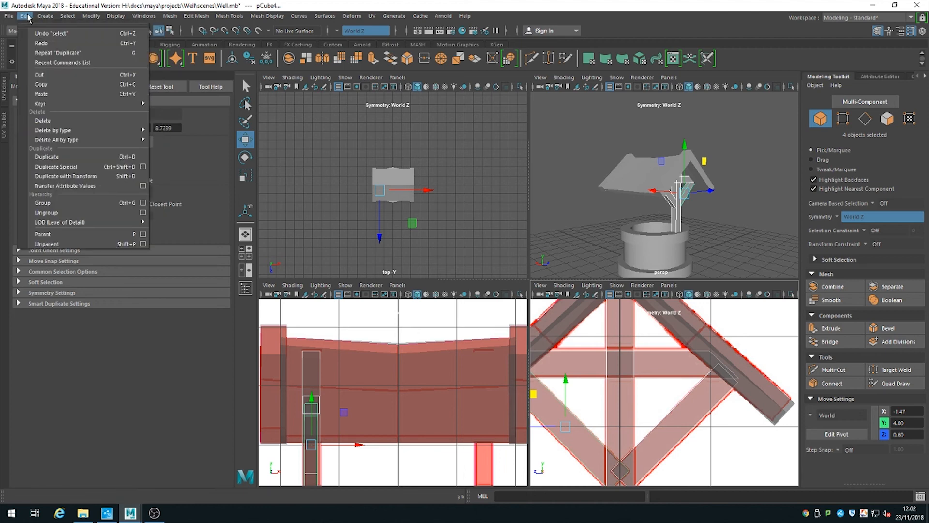
click(48, 156)
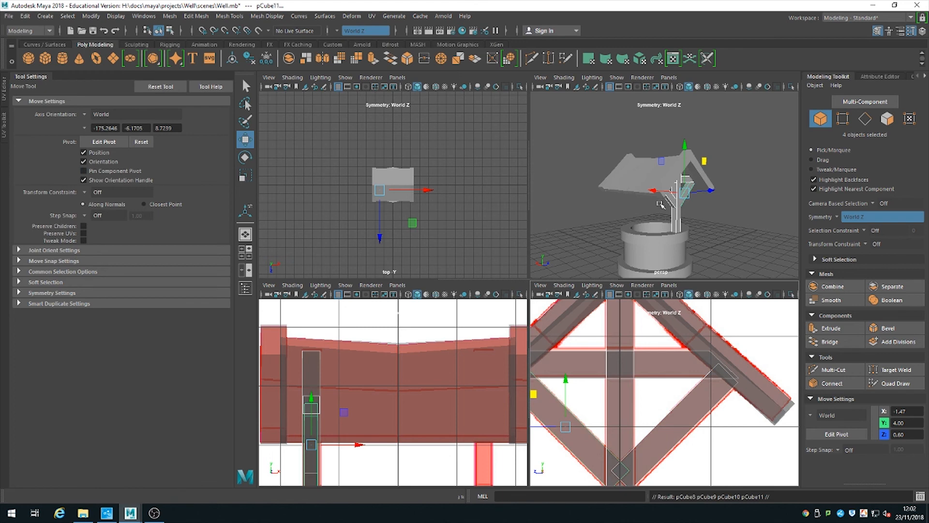
Move the duplicated support frame along X to about 1.46, matching the guide's post at the opposite end.
alt+drag(602, 205, 576, 200)
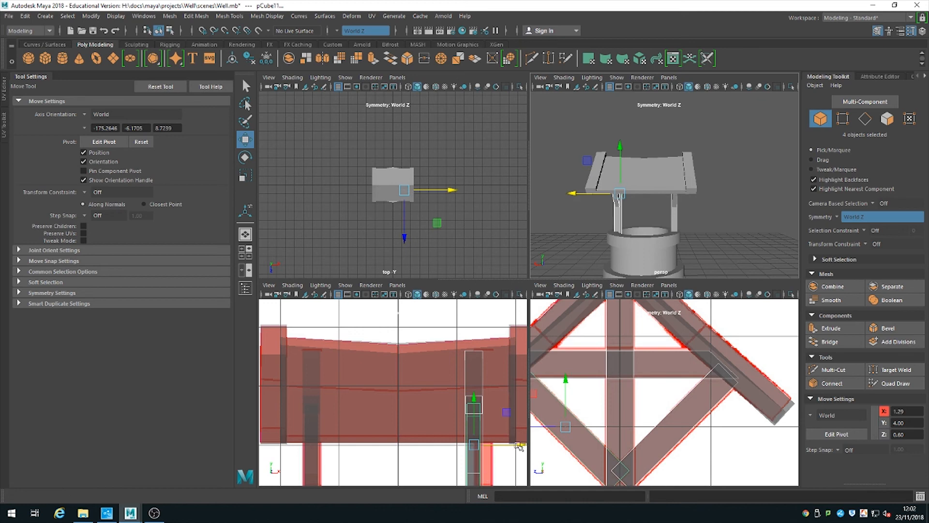
drag(518, 446, 528, 443)
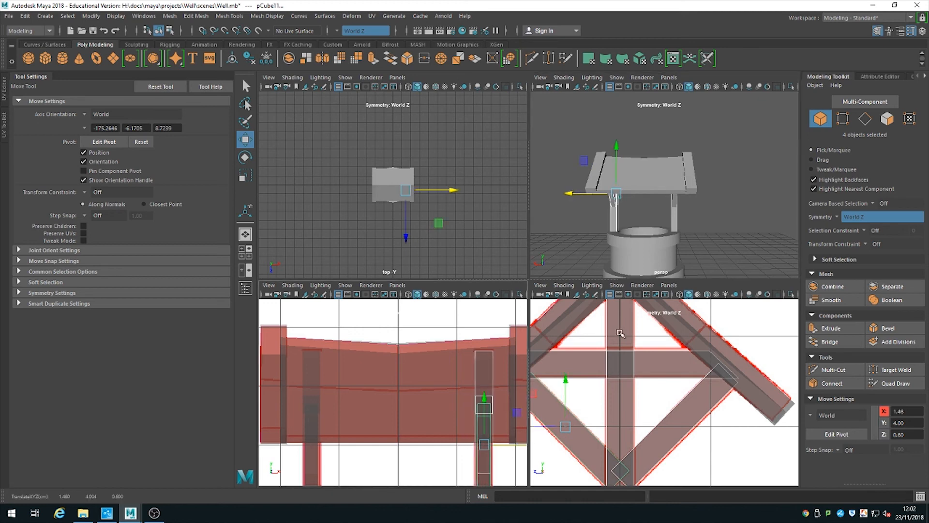
click(726, 222)
Maximize the perspective view and save the well scene as a new incremental version.
alt+drag(733, 226, 684, 228)
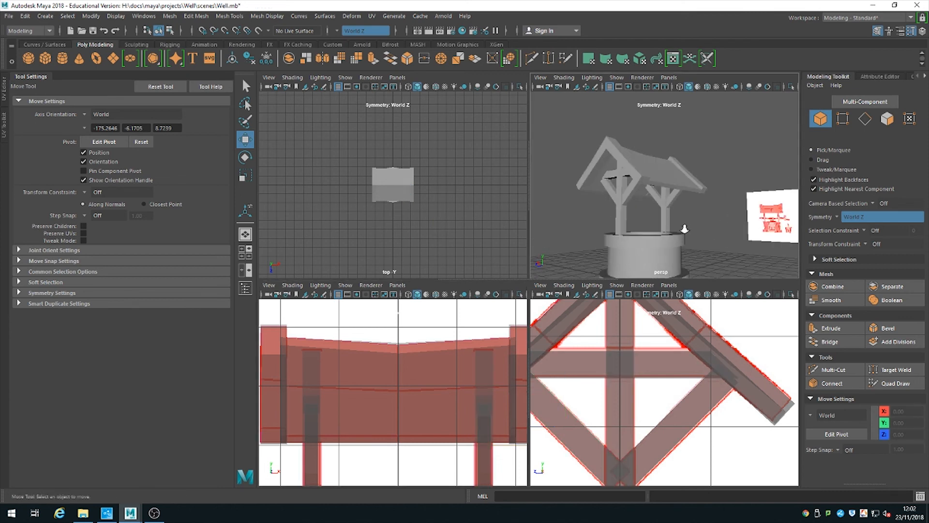
alt+right_drag(684, 229, 626, 205)
alt+drag(625, 198, 736, 208)
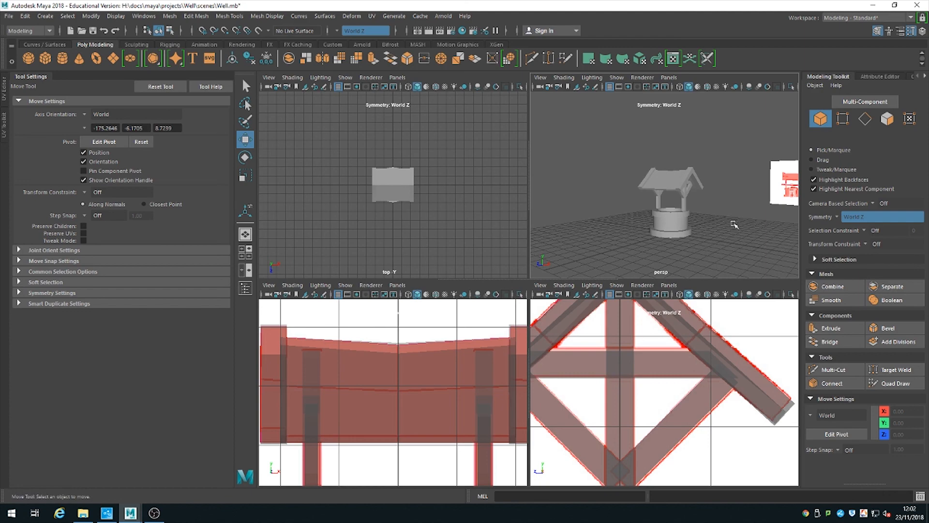
key(space)
alt+drag(674, 239, 546, 295)
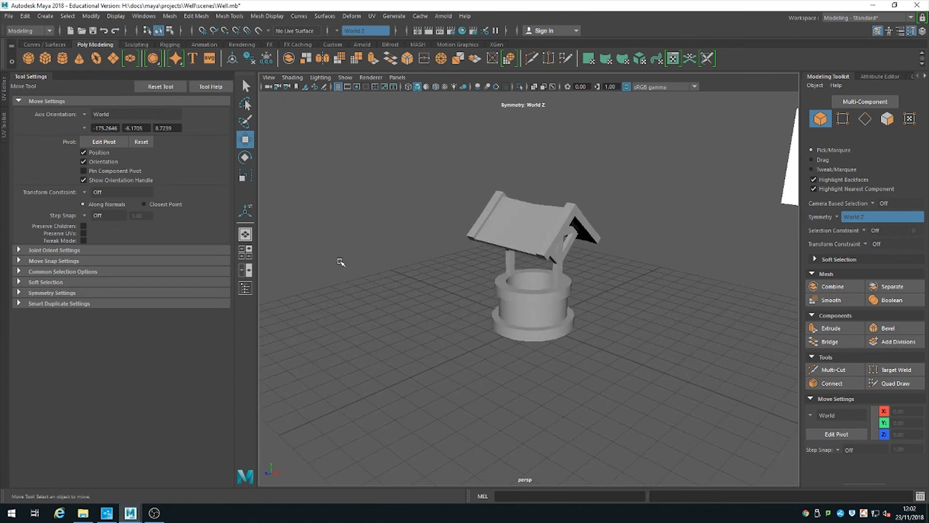
click(10, 16)
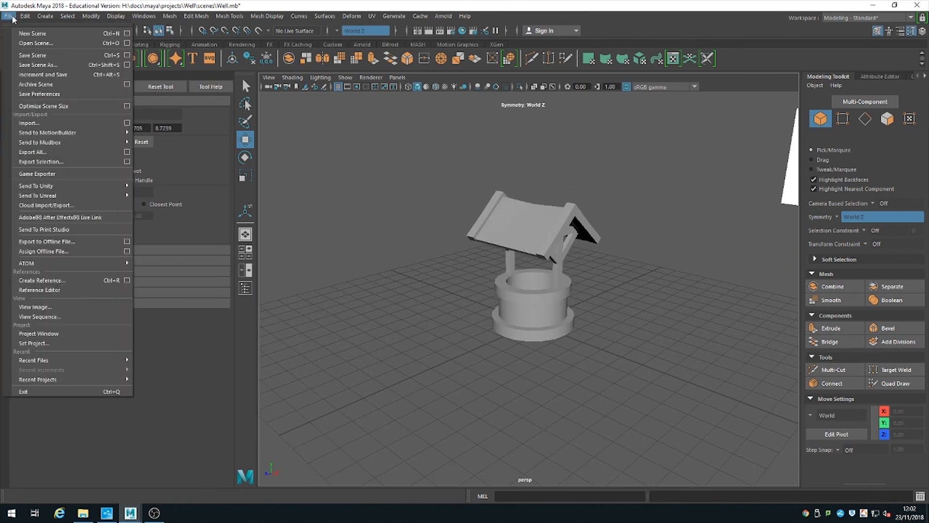
click(41, 75)
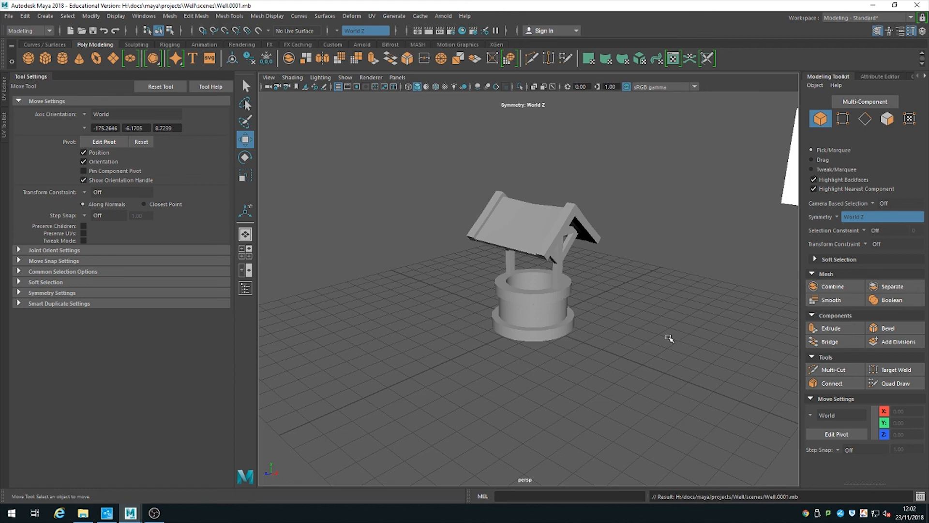
mouse_move(471, 255)
alt+mouse_down()
mouse_move(572, 255)
mouse_move(634, 241)
mouse_move(437, 263)
mouse_move(475, 253)
alt+mouse_up()
scroll(537, 290, up, 5)
alt+middle_drag(573, 305, 533, 350)
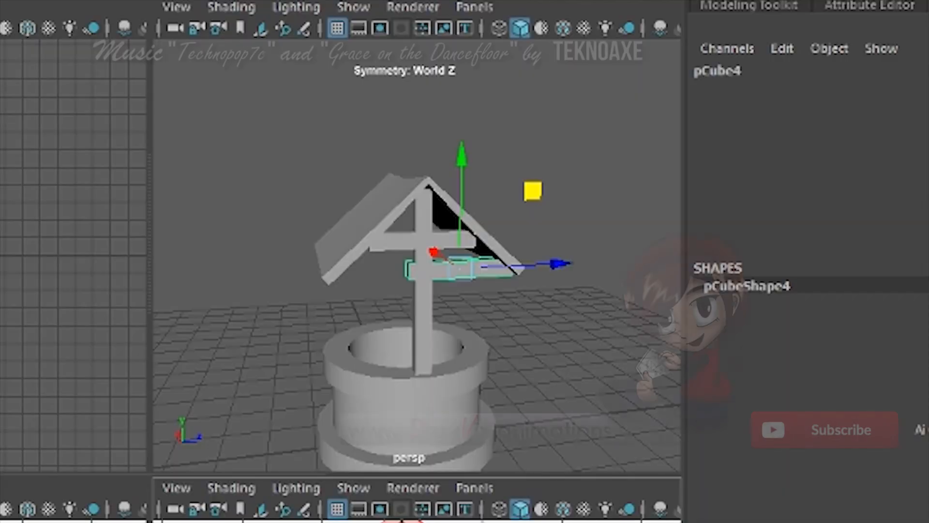
key(e)
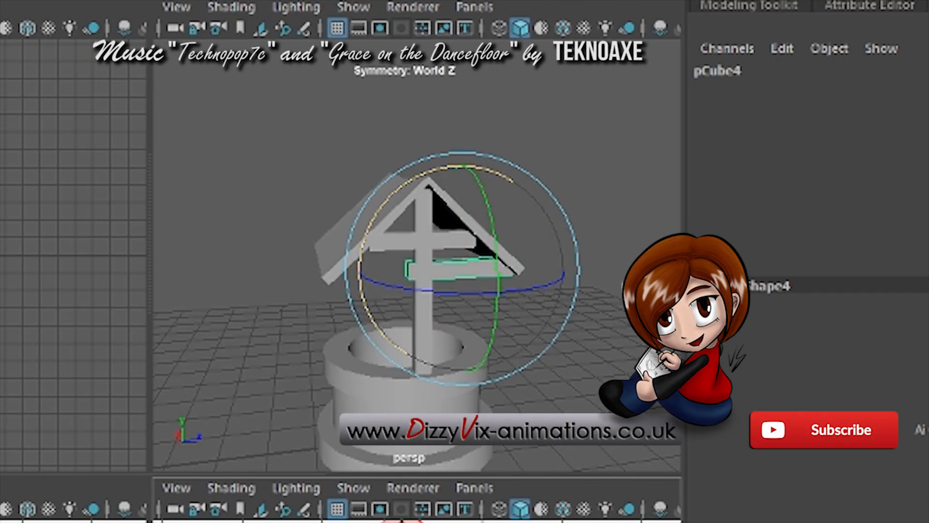
drag(370, 224, 363, 295)
key(ctrl+z)
key(w)
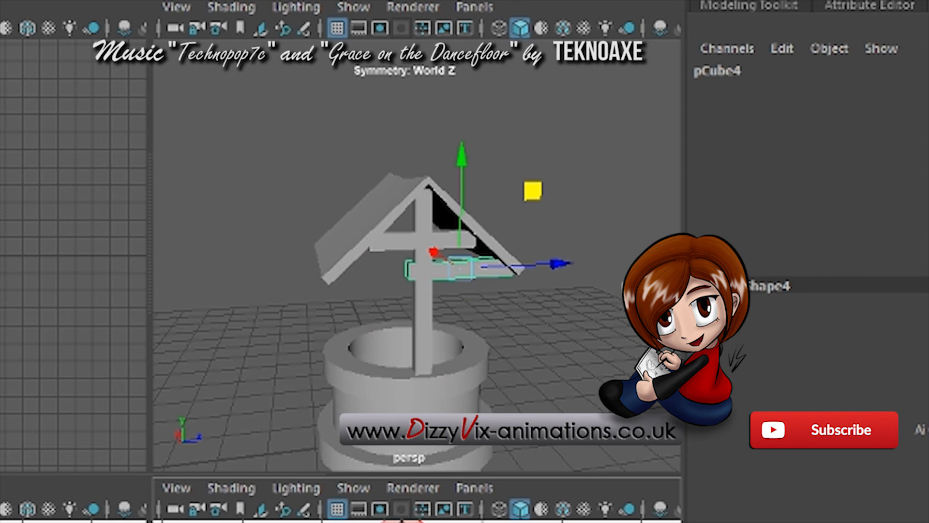
key(e)
drag(369, 224, 364, 298)
key(ctrl+z)
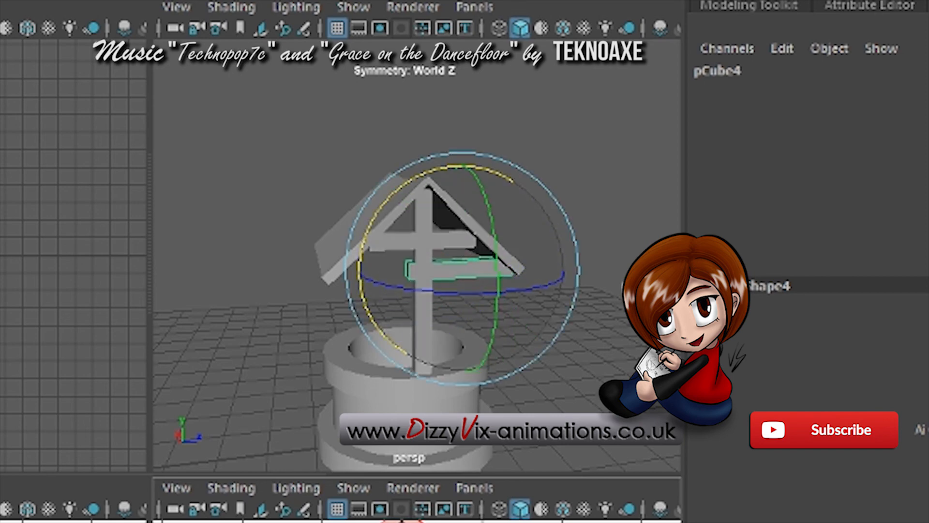
key(w)
key(e)
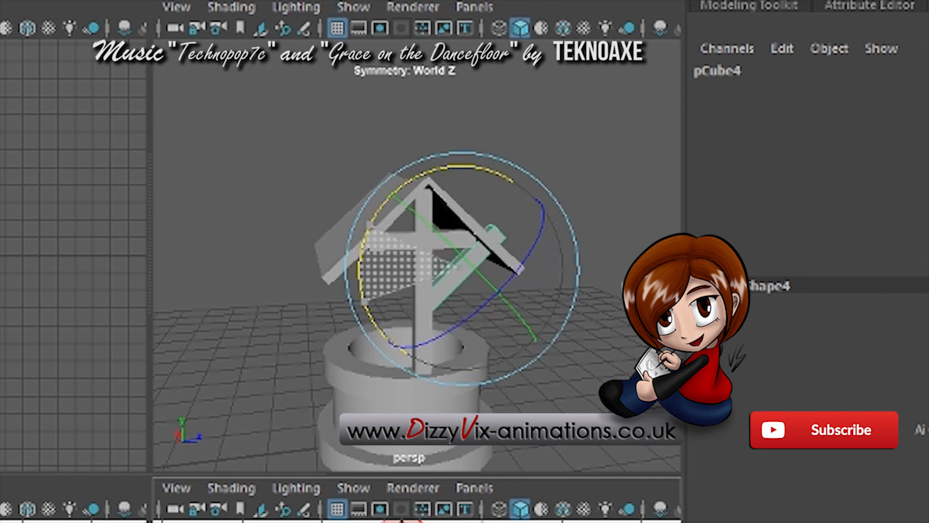
key(w)
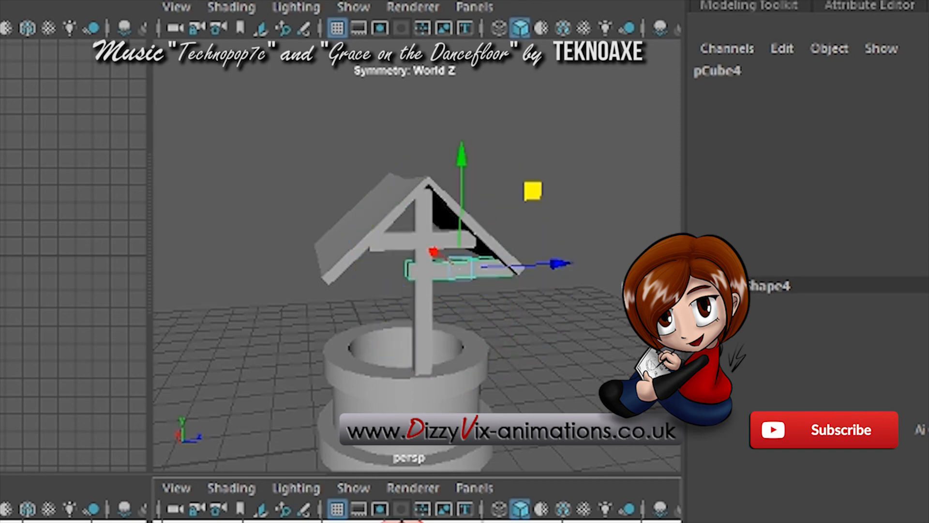
key(e)
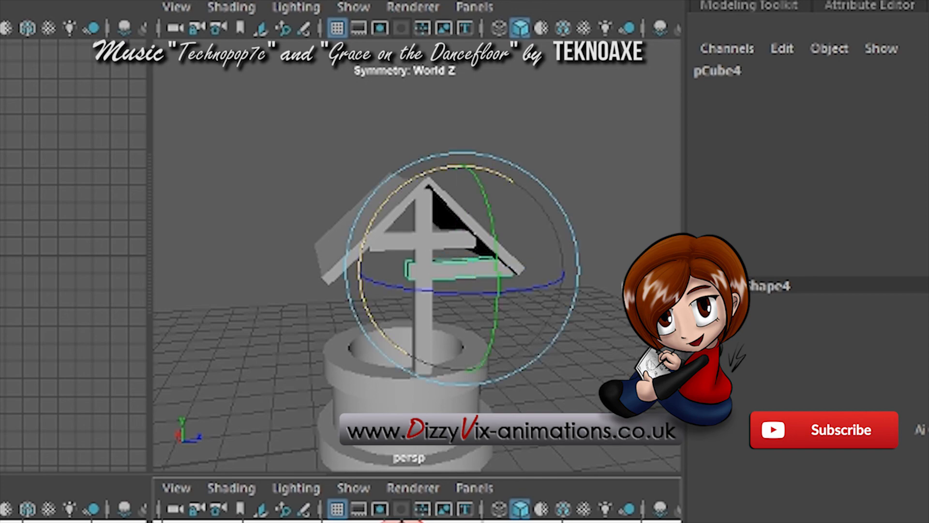